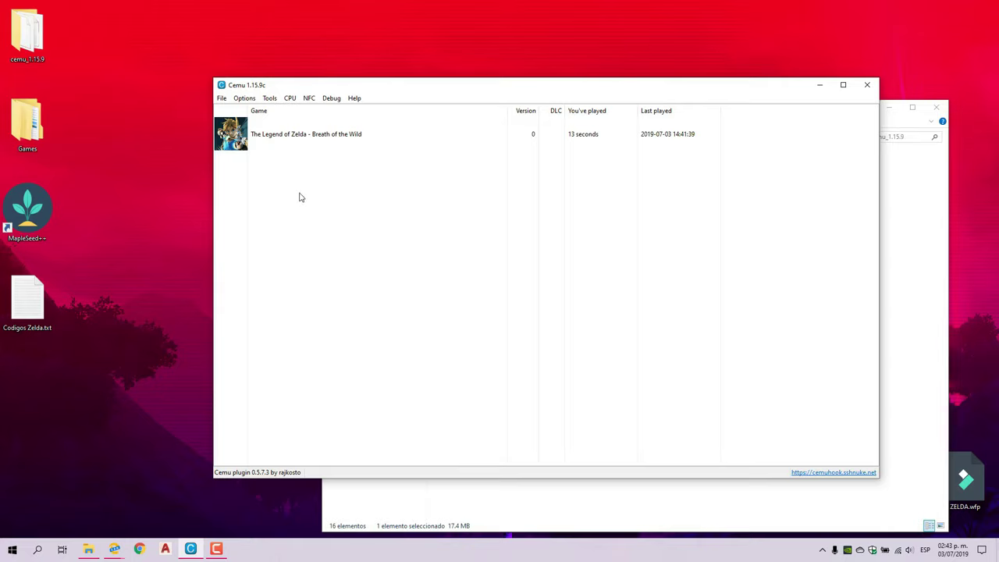
Launch The Legend of Zelda - Breath of the Wild in Cemu to check its start screen, and exit the emulator.
click(291, 144)
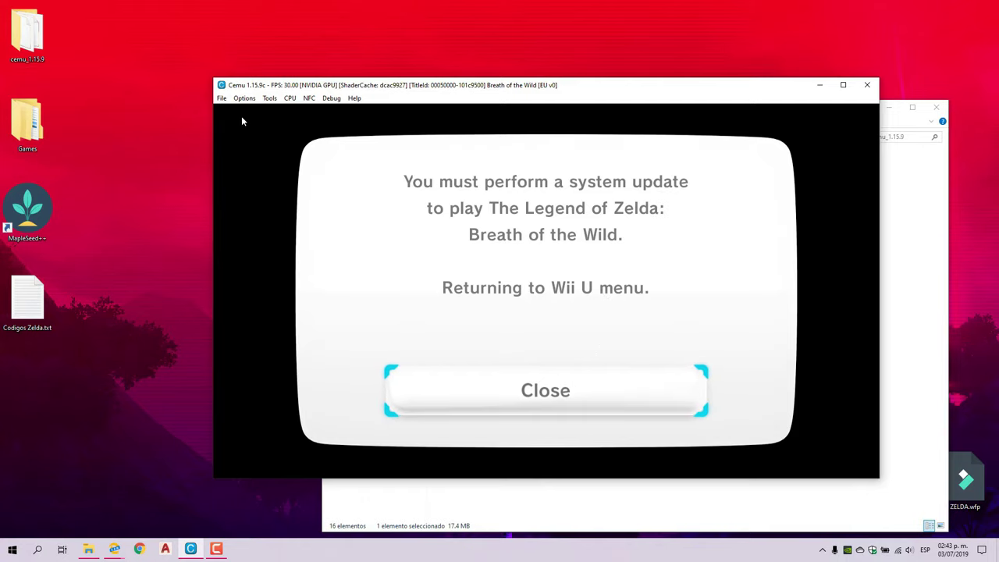
click(222, 99)
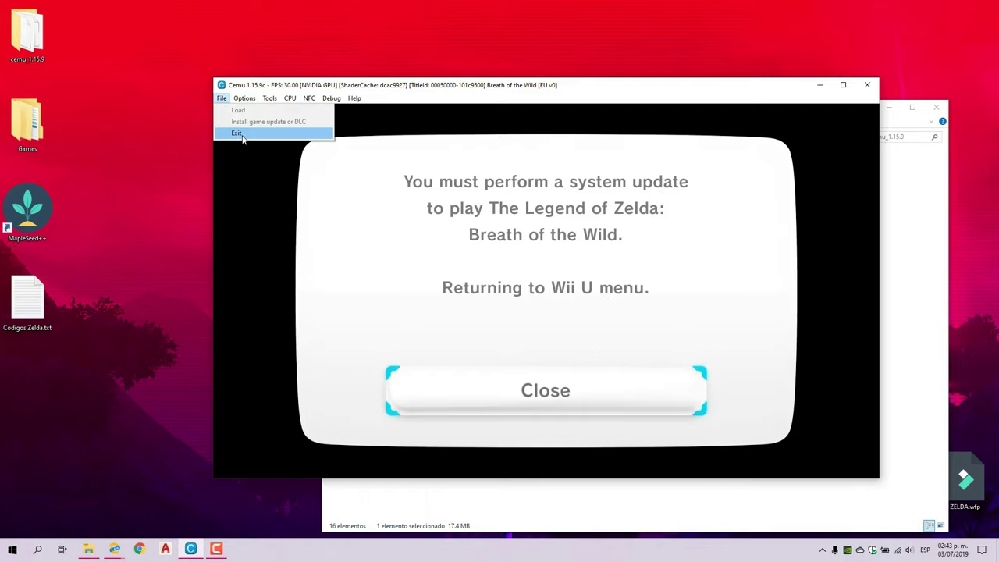
click(236, 132)
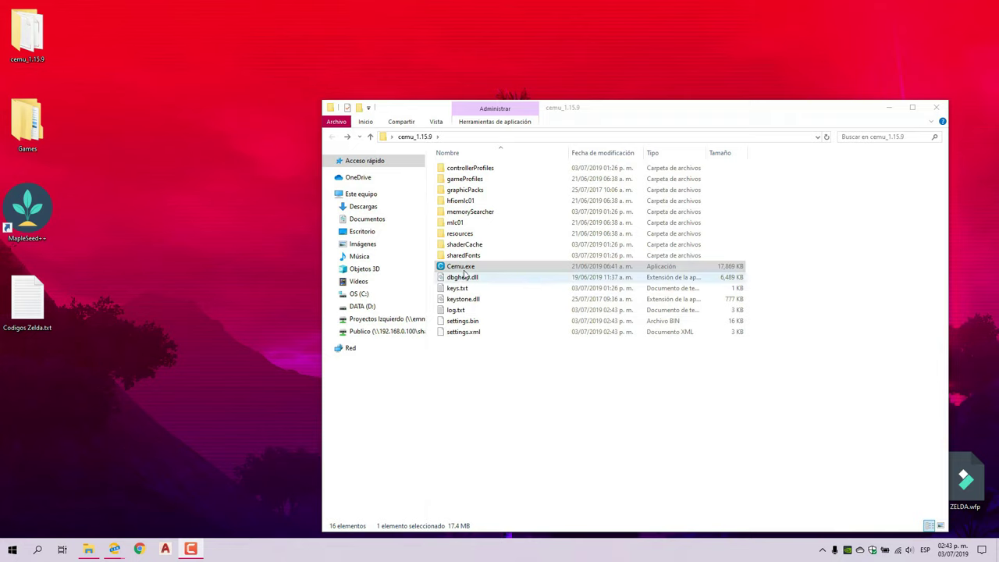
click(554, 431)
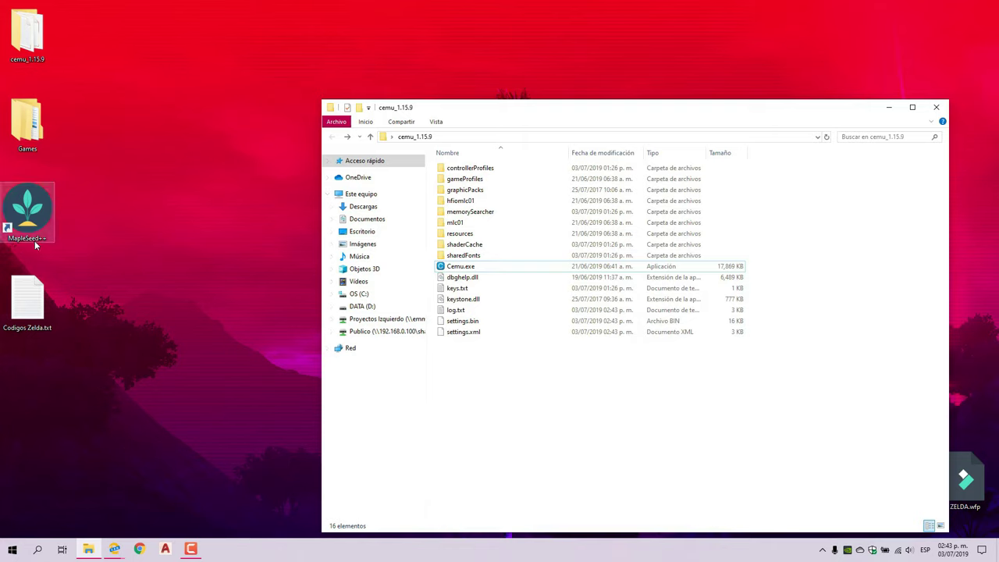
click(190, 356)
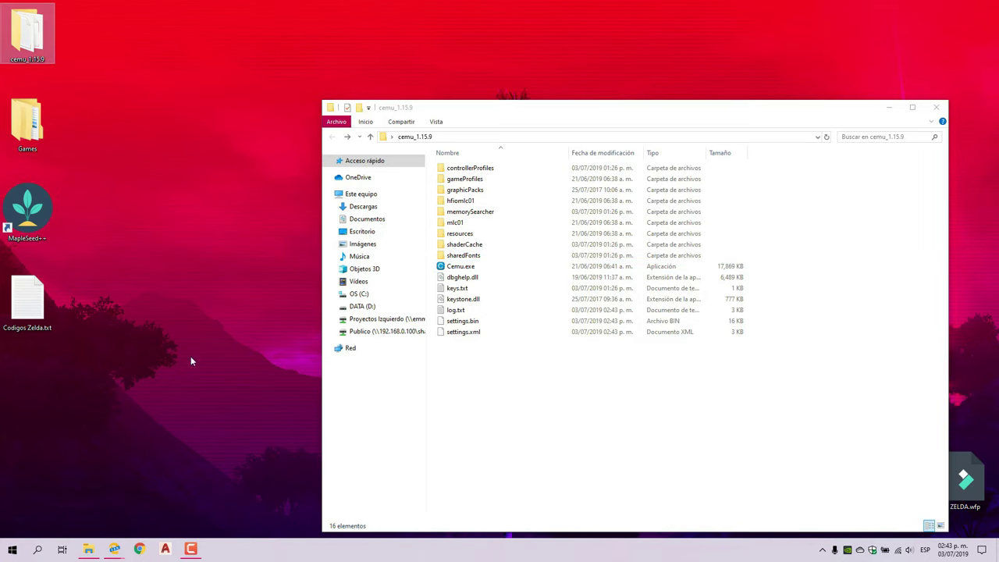
Switch to the browser, download the MapleSeed 1.0.0.576 setup from the r/MapleSeed release list and run it past the SmartScreen block.
mouse_move(114, 549)
click(116, 506)
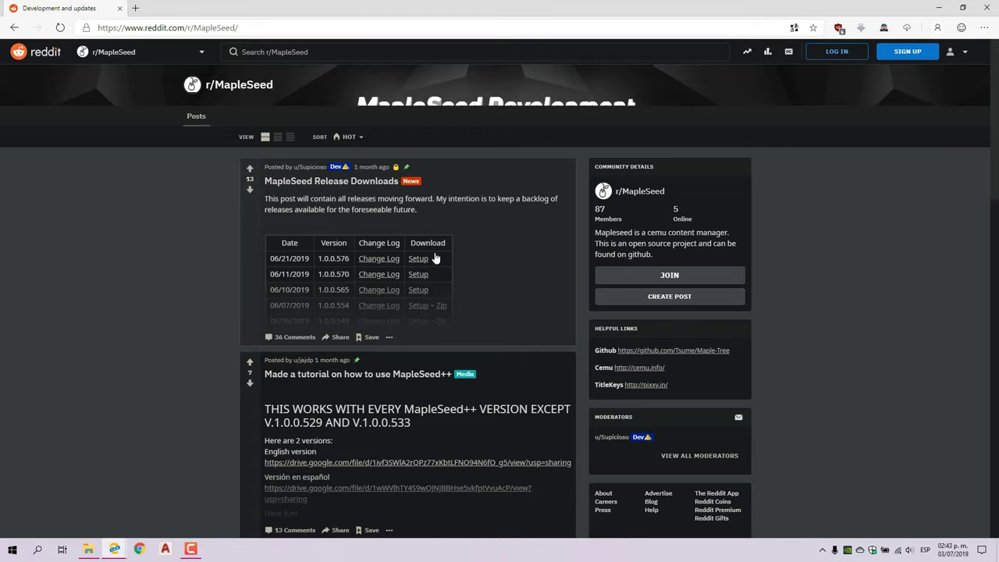
click(419, 260)
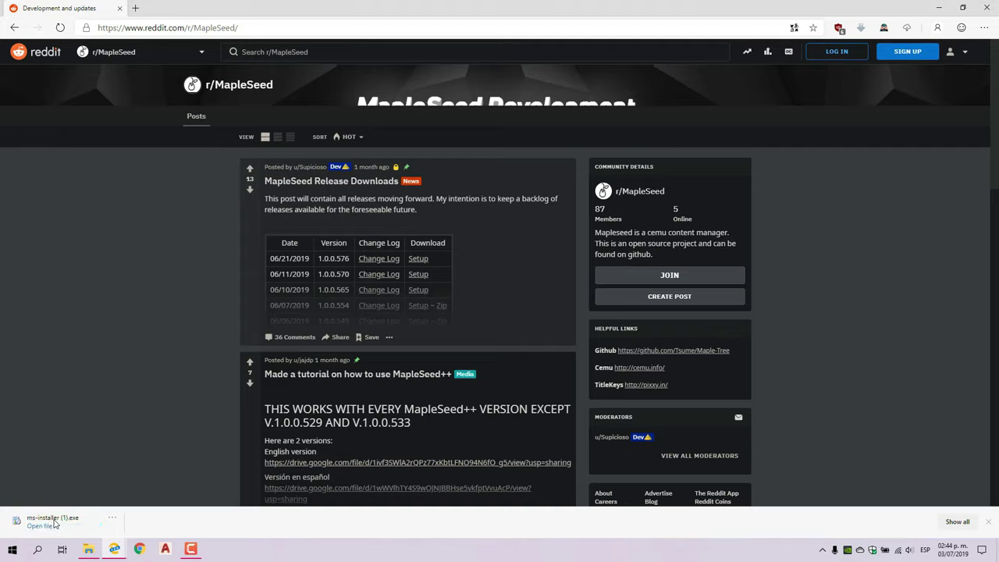
click(54, 523)
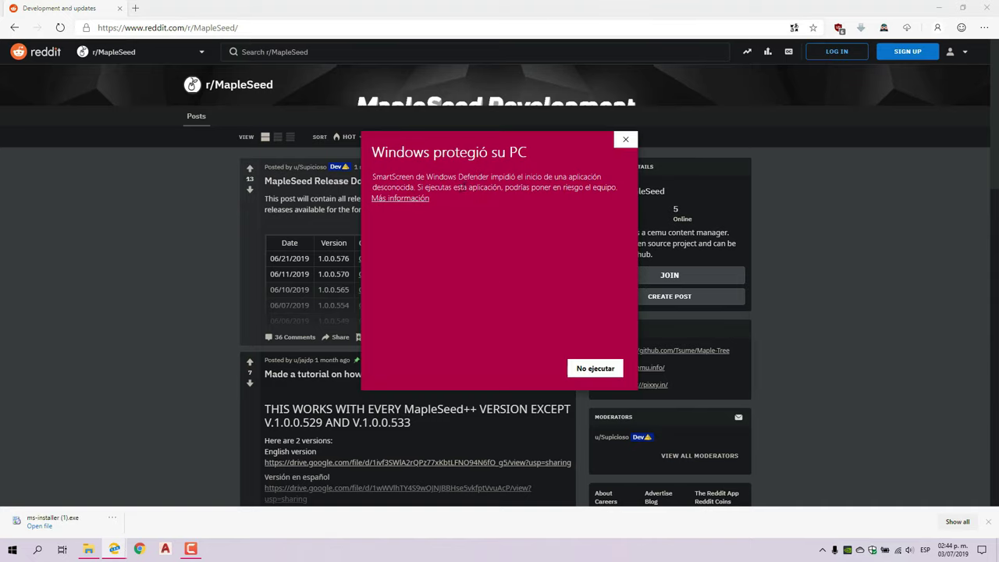
click(410, 200)
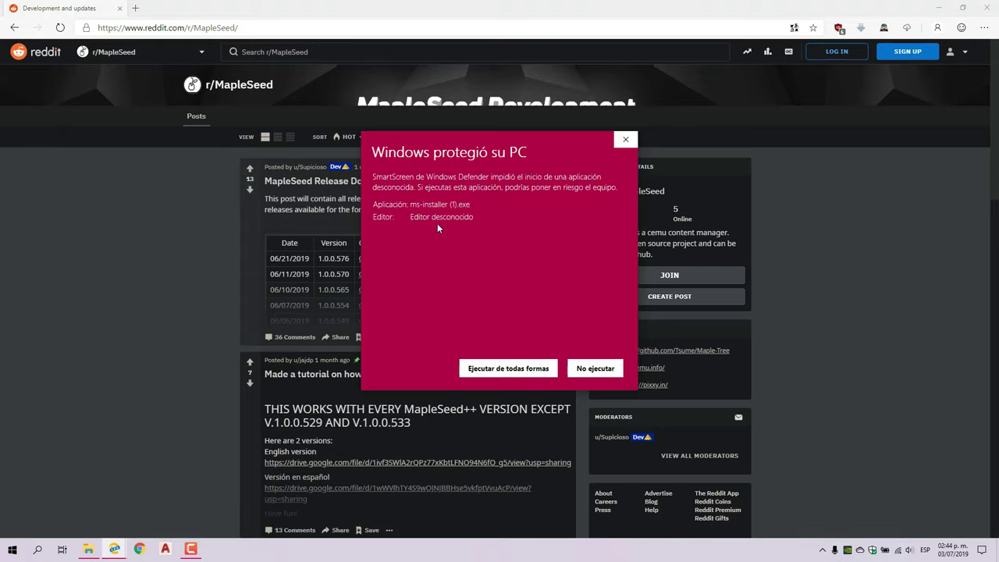
click(511, 372)
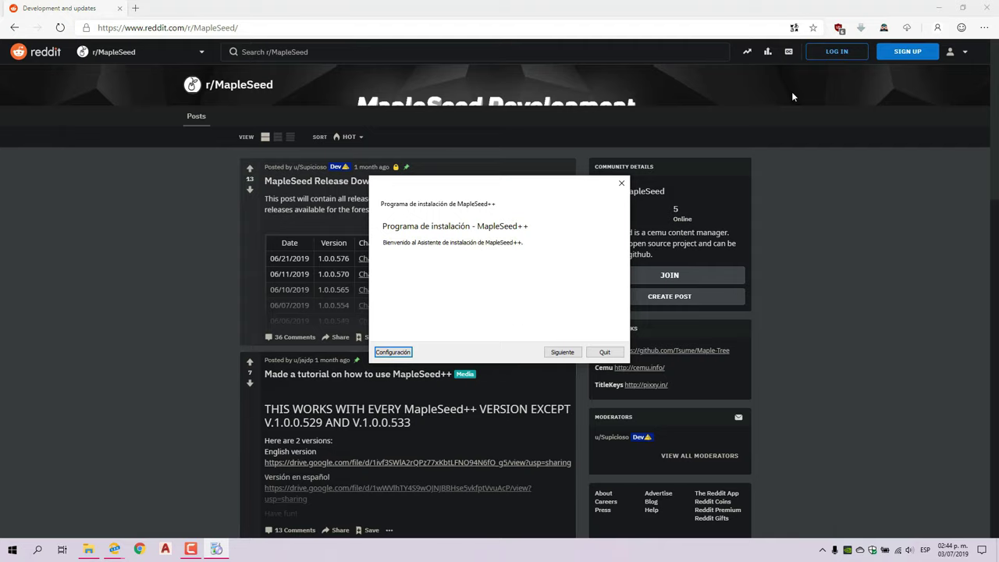
Minimize the browser and file window, and review the MapleSeed++ installer's proxy and repository settings, keeping the defaults.
click(940, 8)
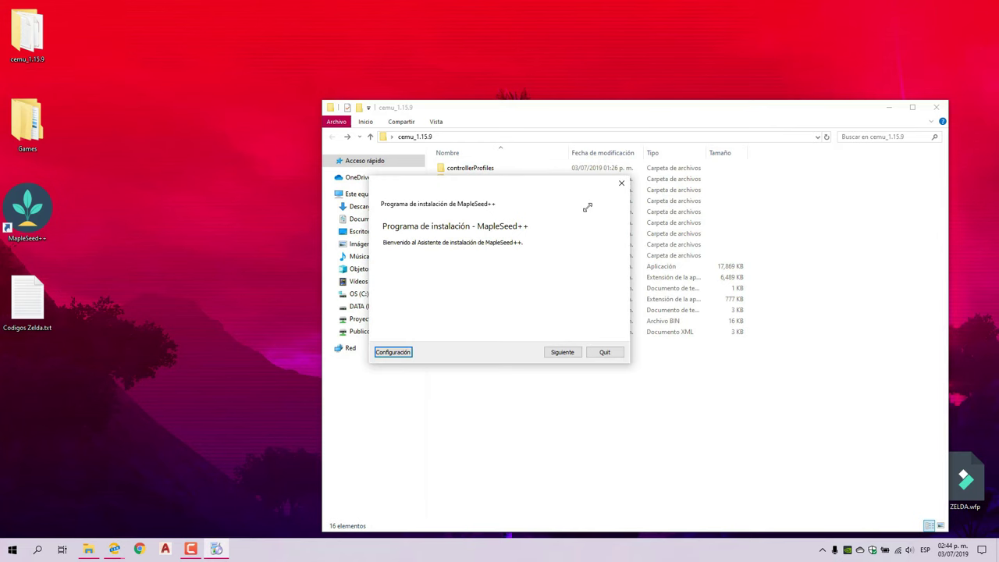
click(888, 107)
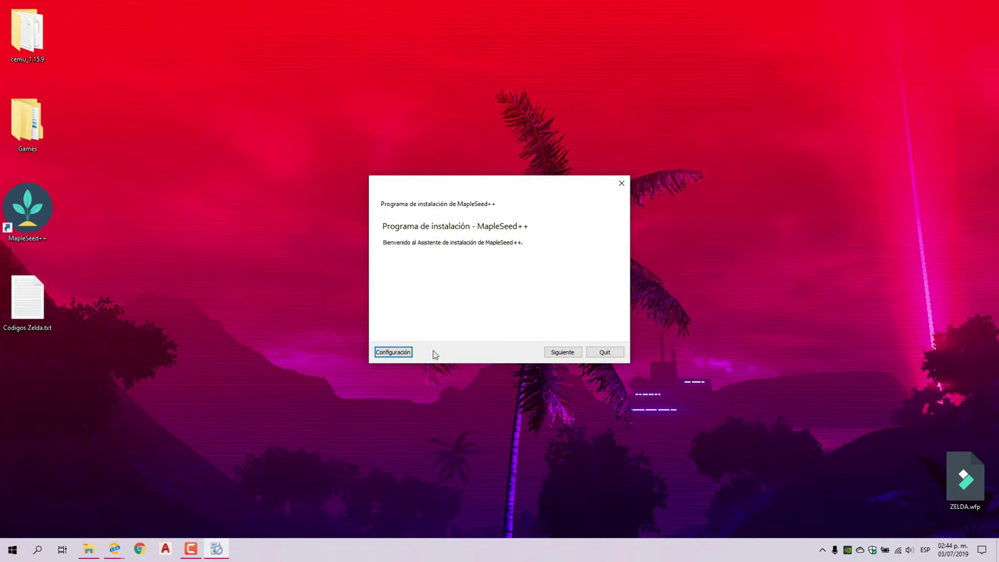
click(392, 352)
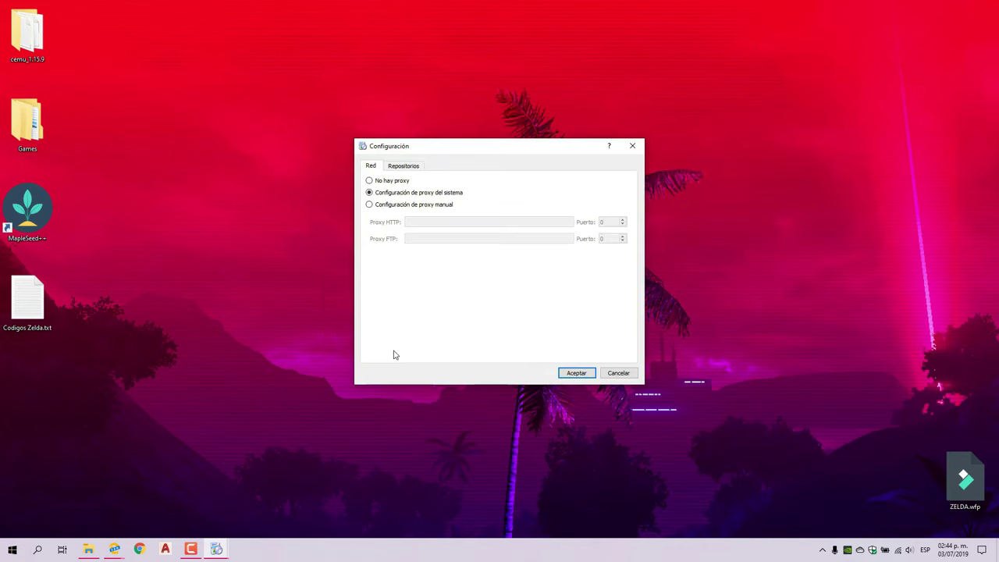
click(416, 170)
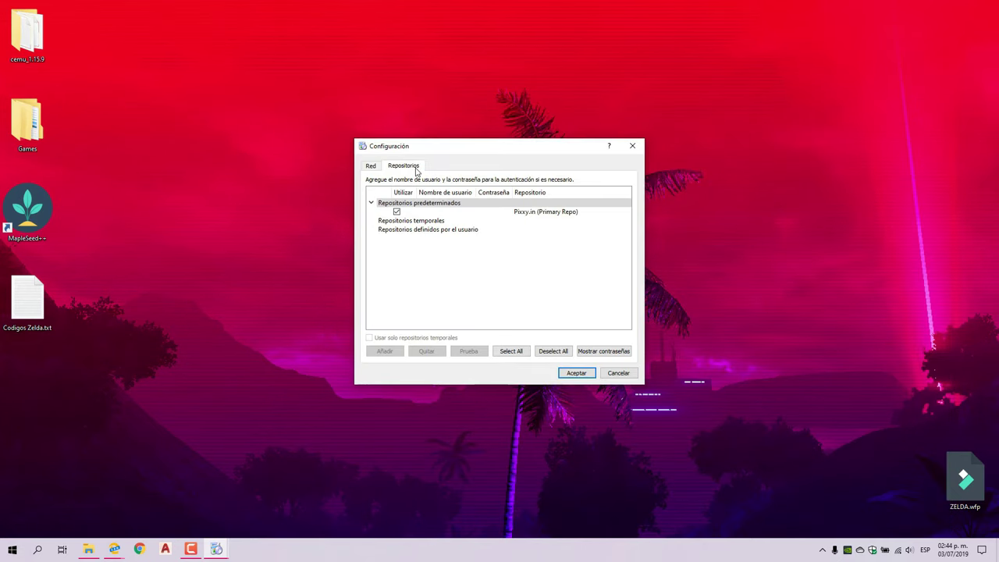
click(372, 168)
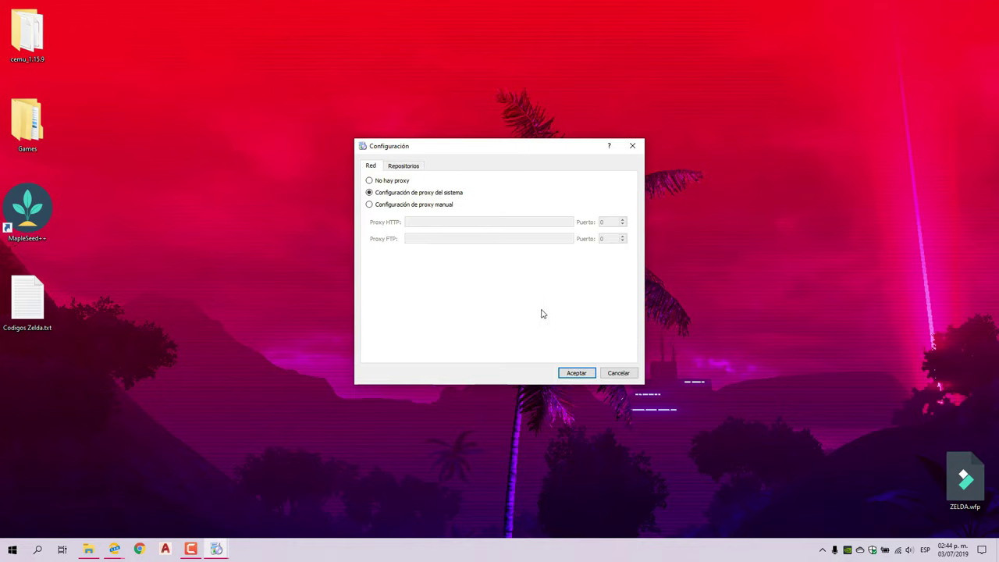
click(576, 374)
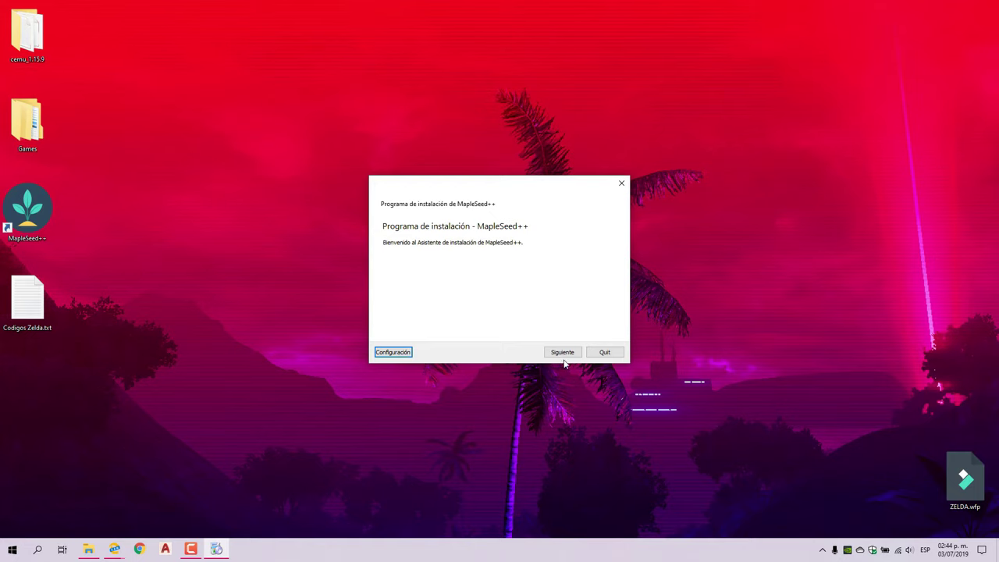
Try to install MapleSeed++ into D:\Program Files\MapleSeed, and cancel the installation.
click(562, 355)
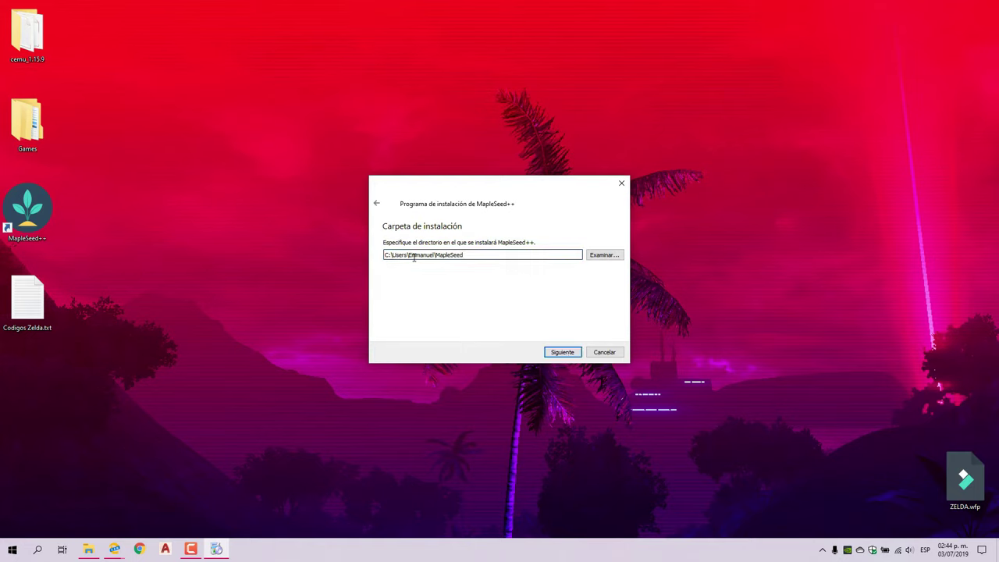
click(602, 256)
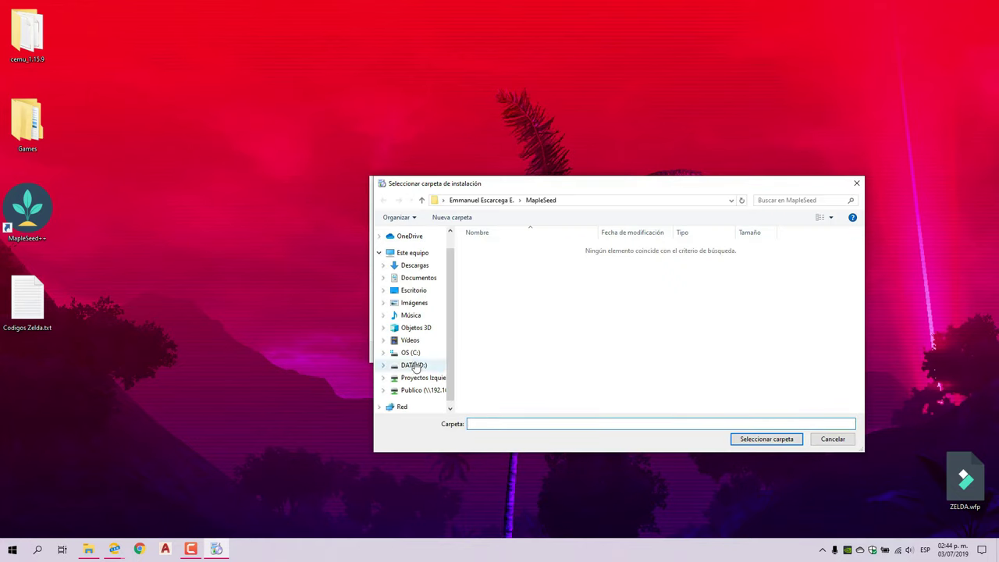
click(413, 365)
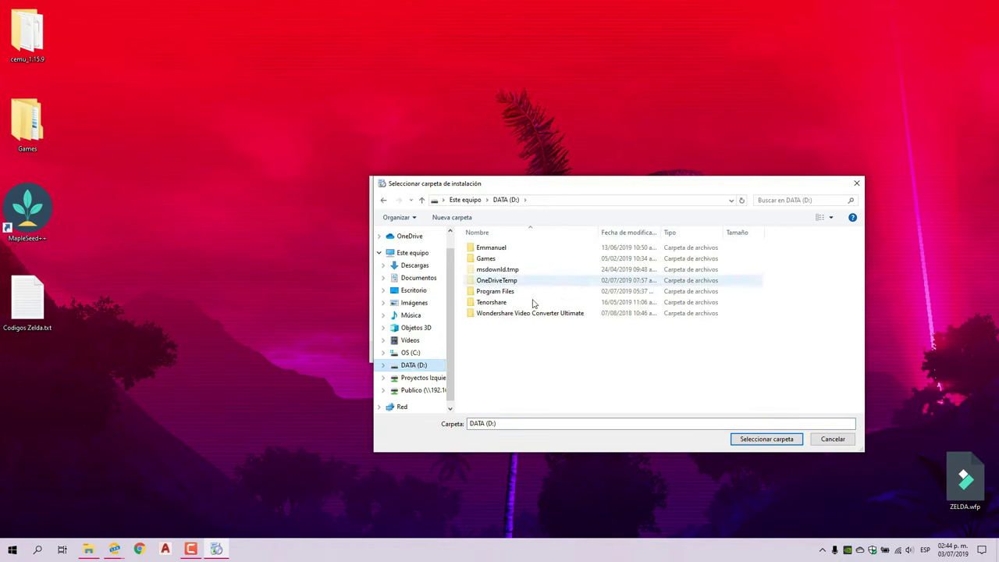
double_click(492, 291)
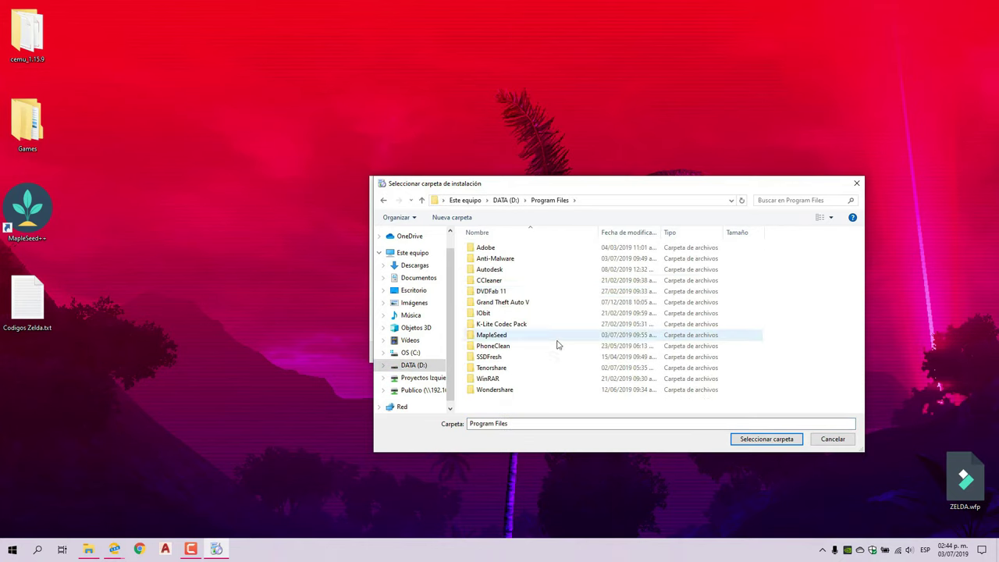
click(508, 338)
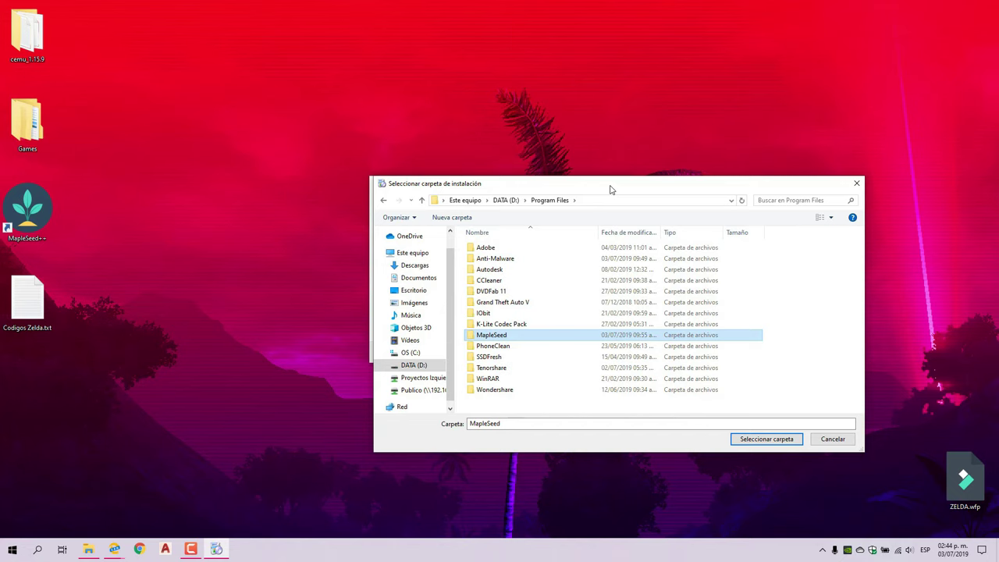
drag(611, 190, 528, 140)
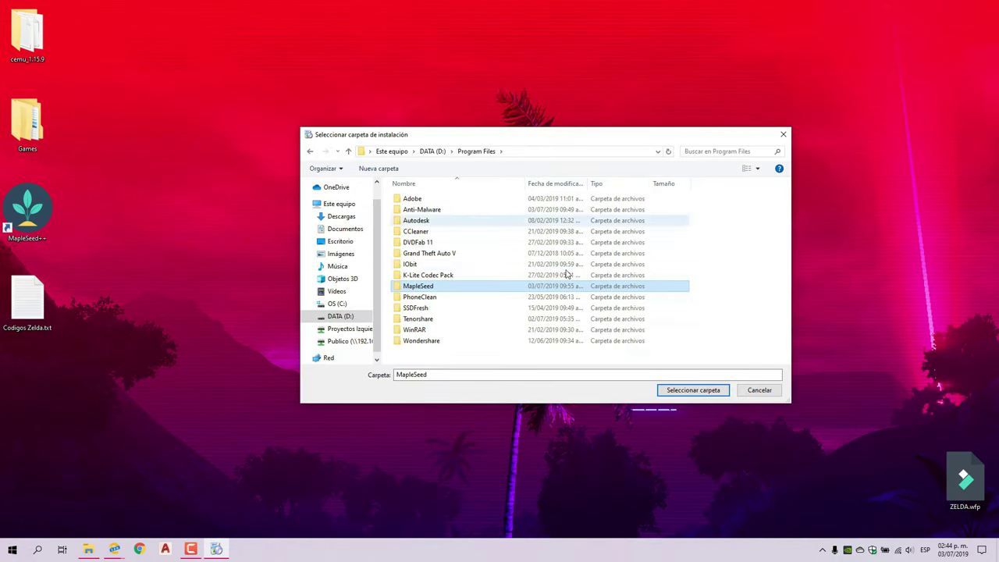
click(685, 390)
click(561, 355)
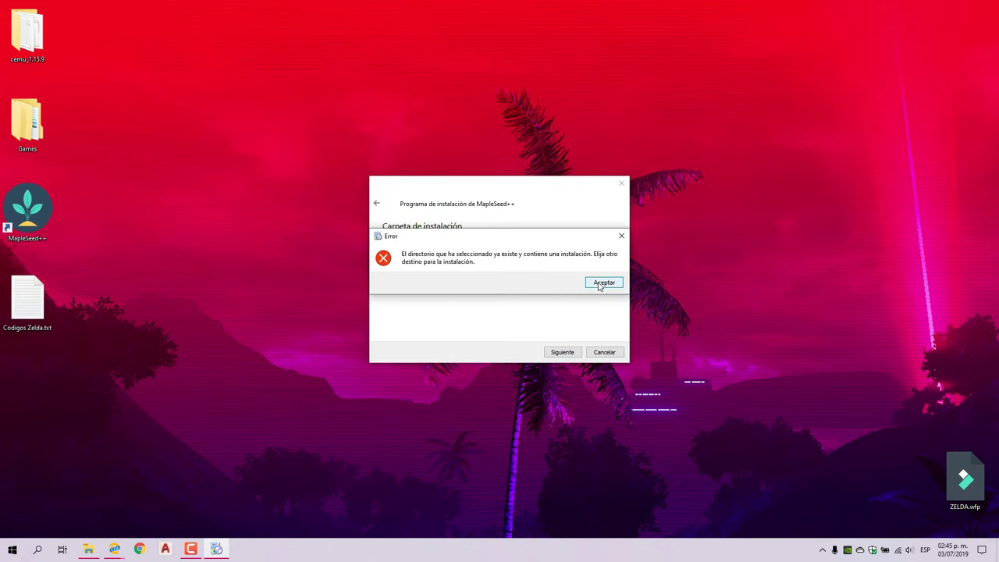
click(599, 284)
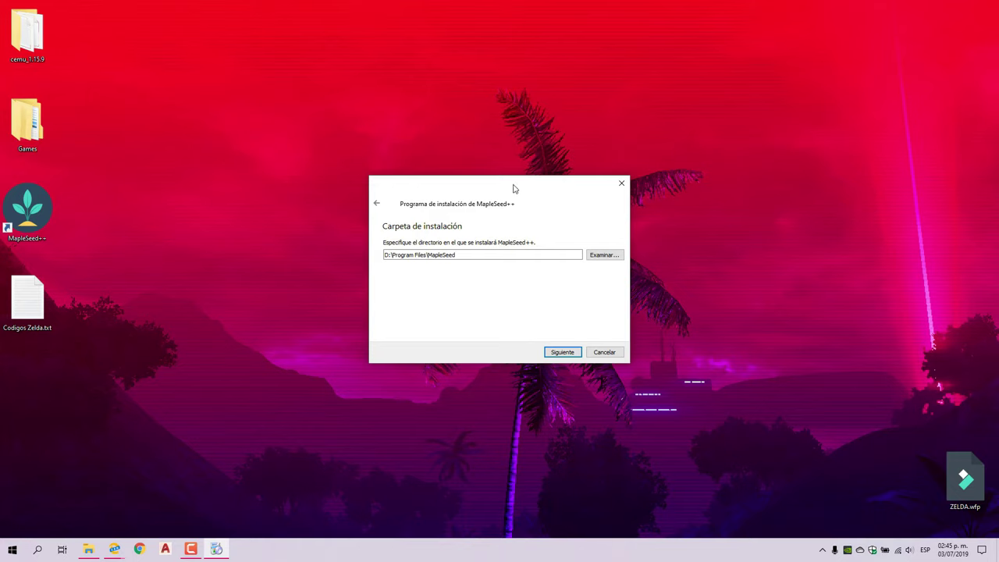
click(602, 352)
click(520, 283)
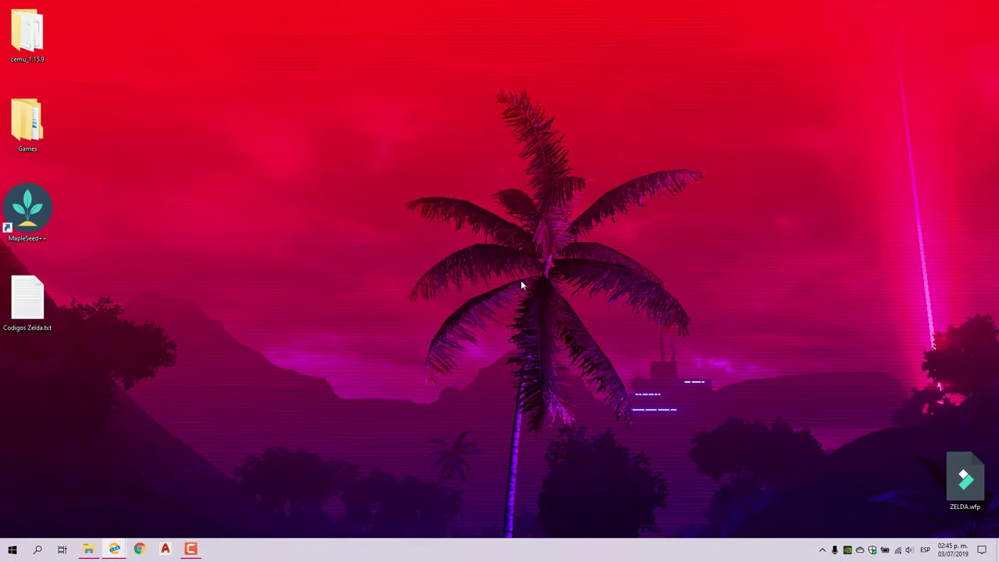
Start the installed MapleSeed++ from the desktop and change its library folder to the desktop's Games folder.
double_click(37, 220)
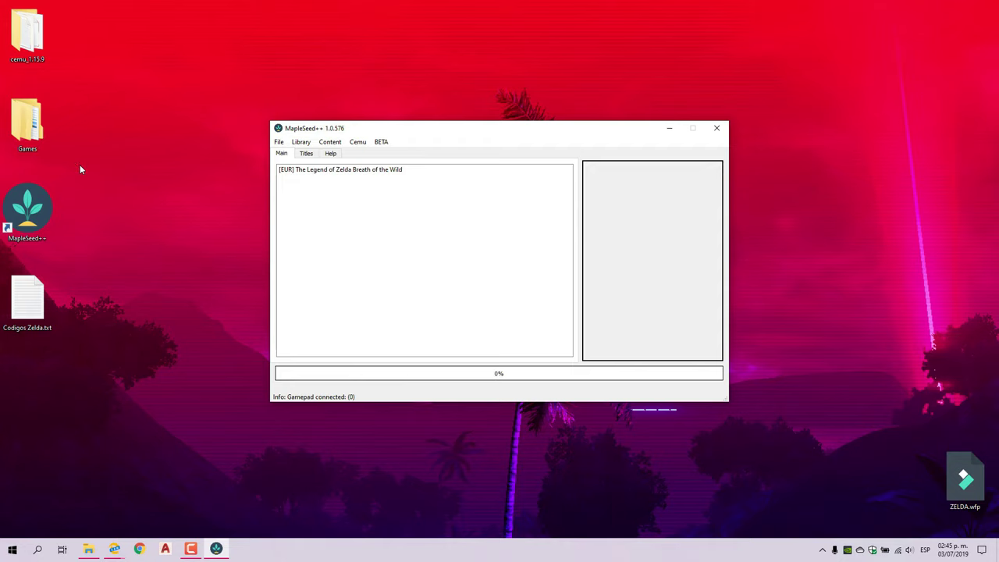
click(305, 143)
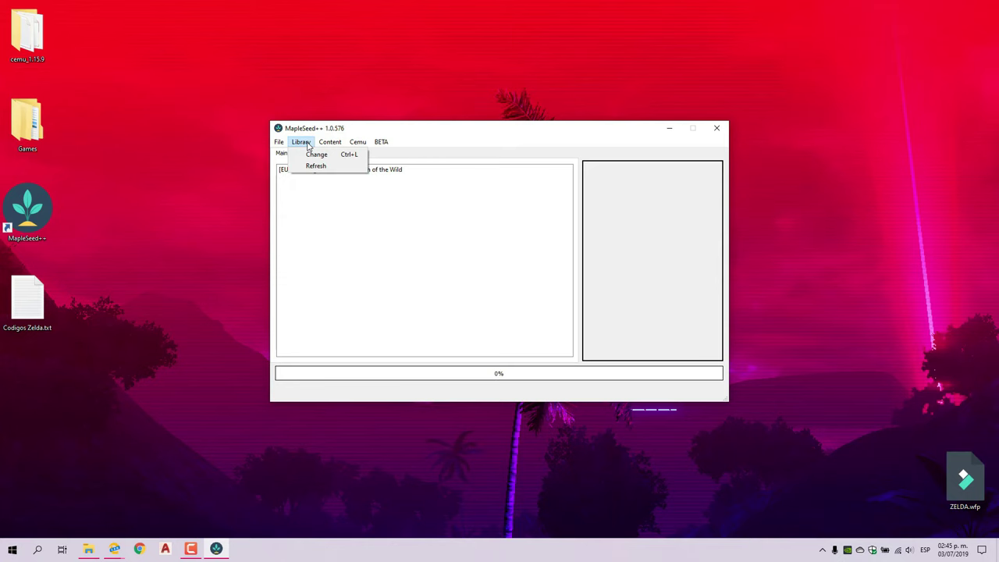
click(324, 159)
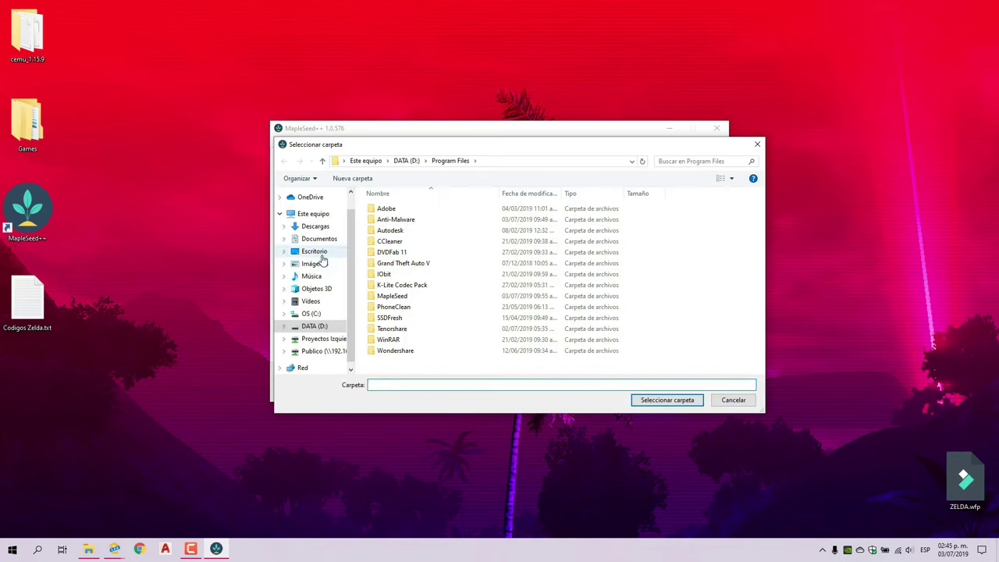
click(314, 252)
click(507, 243)
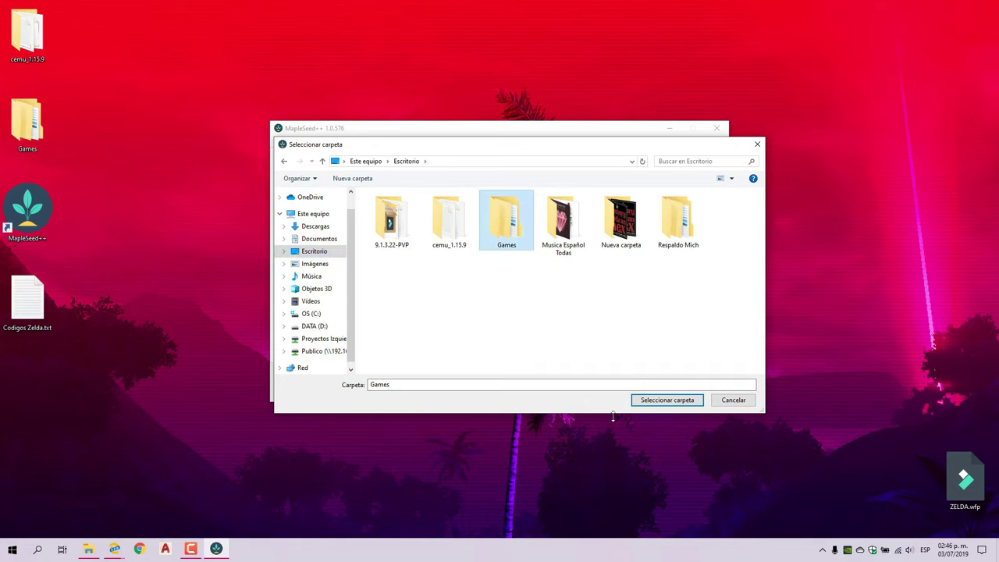
click(667, 400)
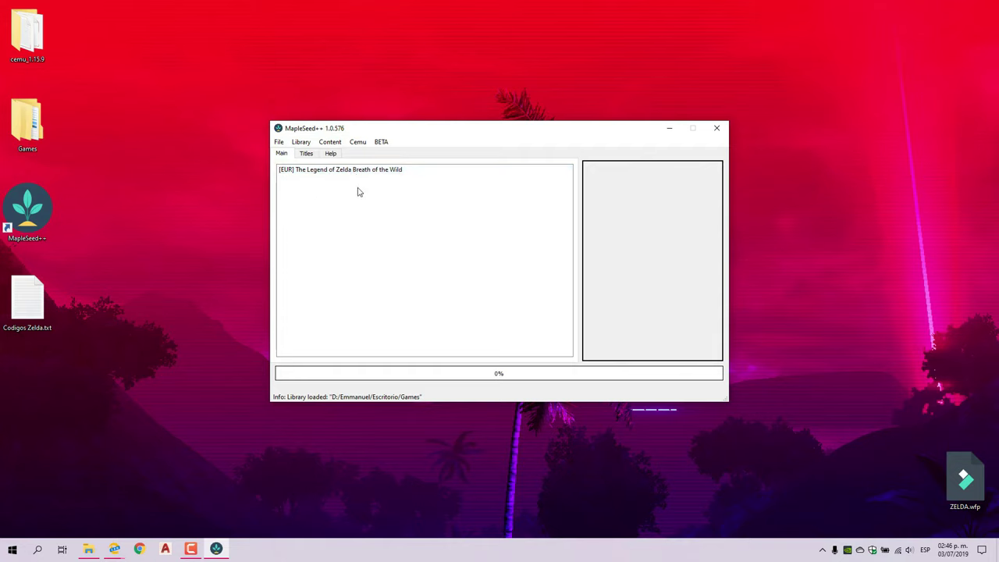
Filter the MapleSeed++ title list to the EUR region, and toggle the eShop titles off and back on.
click(308, 155)
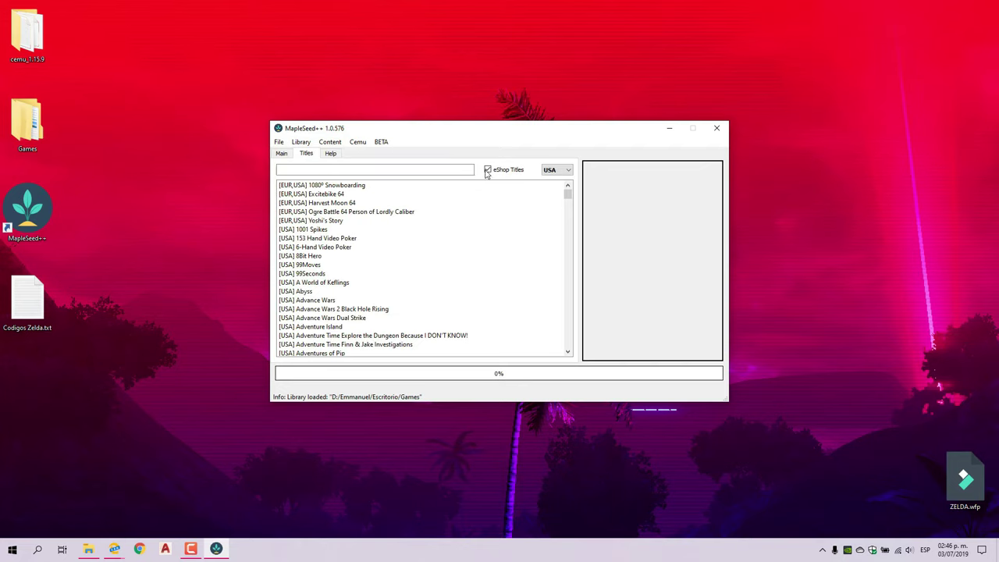
click(567, 173)
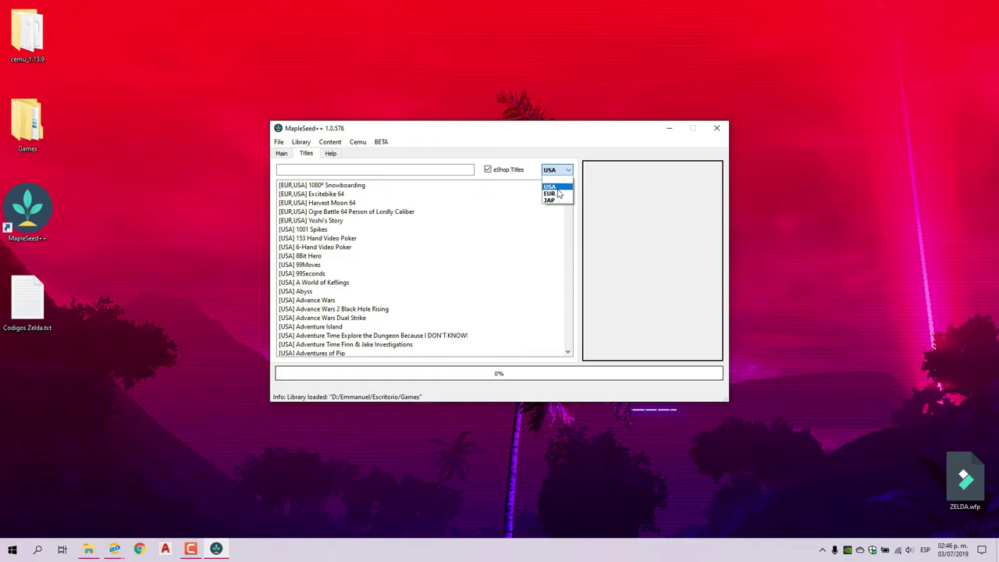
click(551, 194)
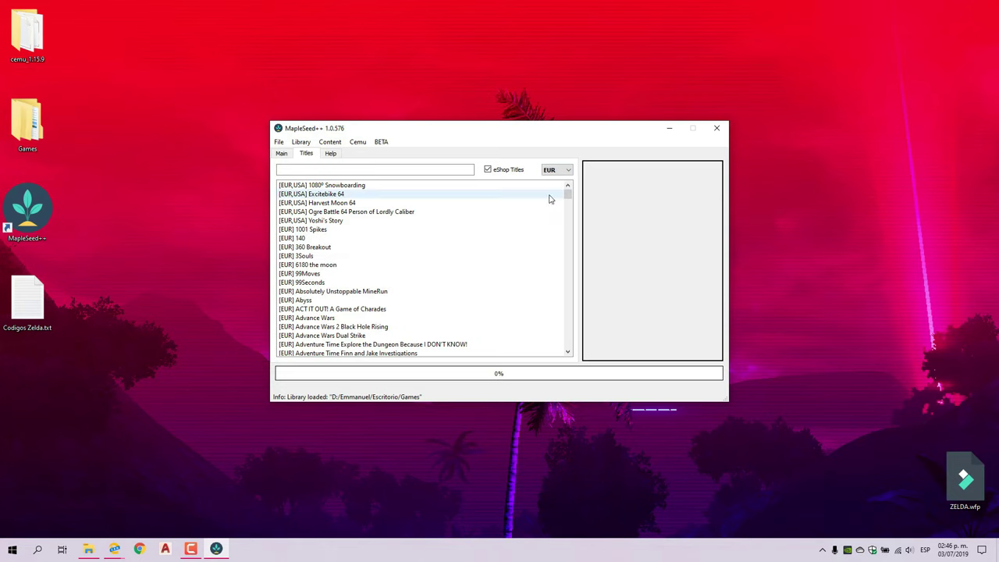
click(488, 170)
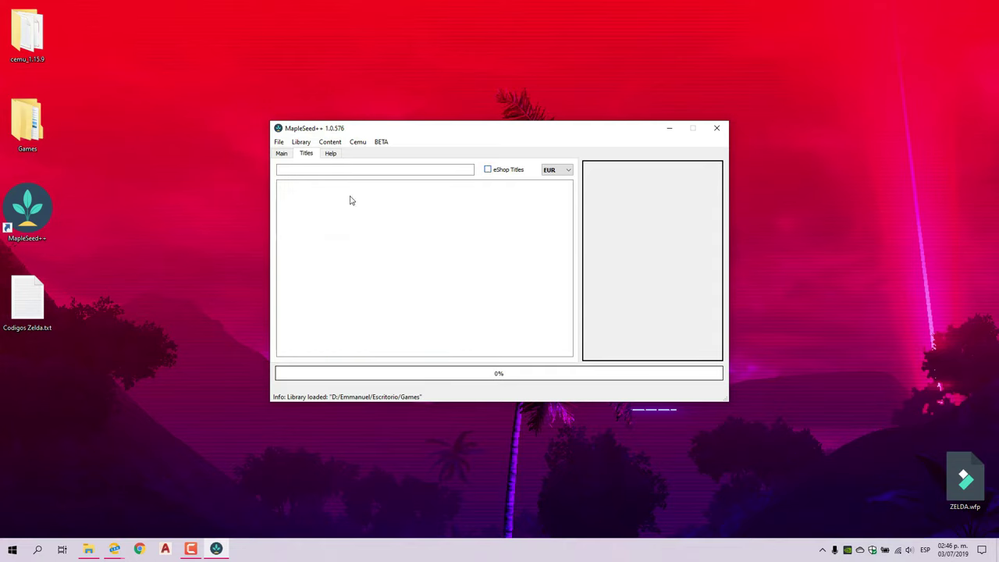
click(488, 170)
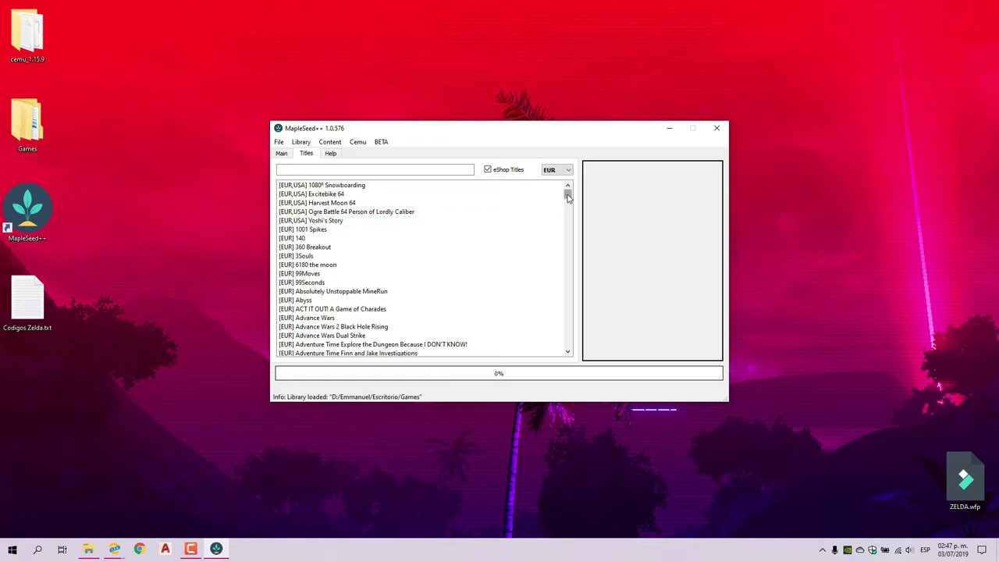
Find and select the EUR title The Legend of Zelda Breath of the Wild, and review its download options without choosing one.
drag(567, 197, 567, 326)
right_click(560, 282)
scroll(412, 248, up, 2)
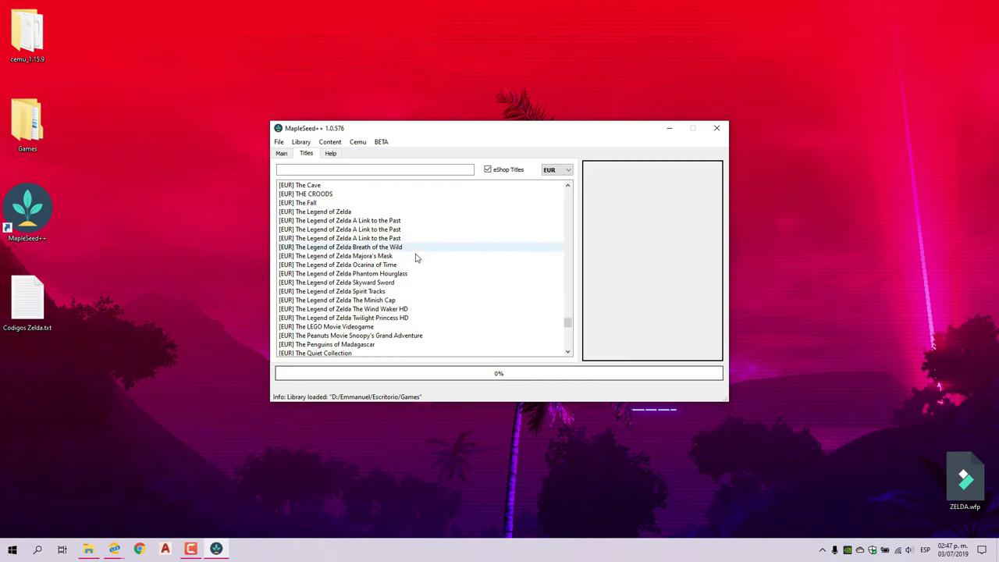
click(367, 250)
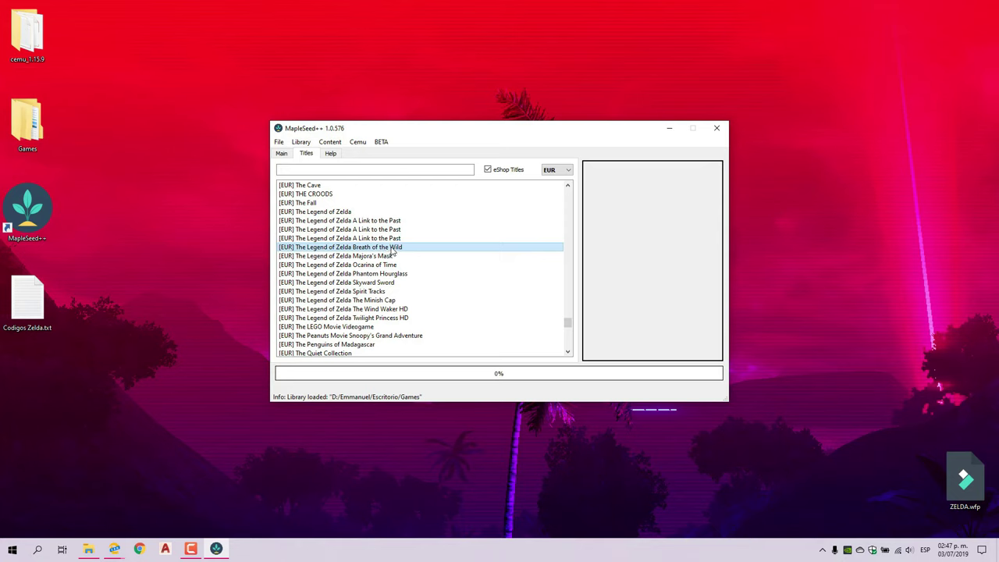
right_click(393, 250)
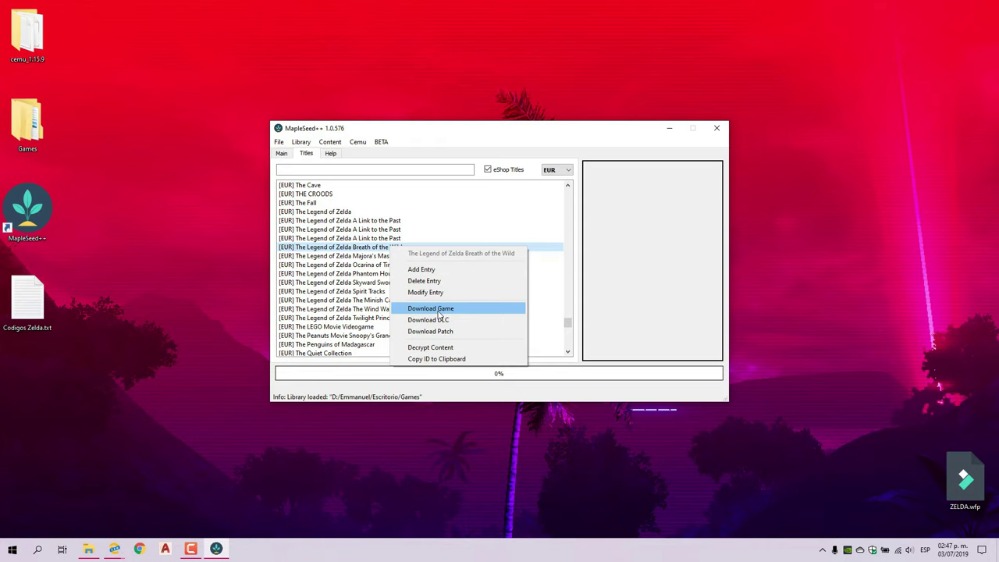
click(454, 400)
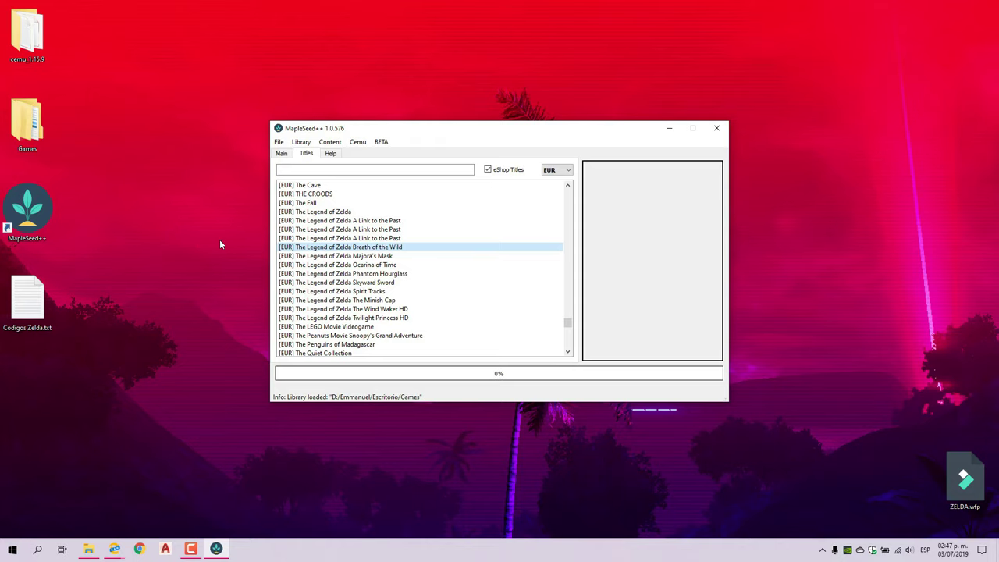
Check the subfolders inside the desktop's Games folder, and minimize its window.
double_click(34, 138)
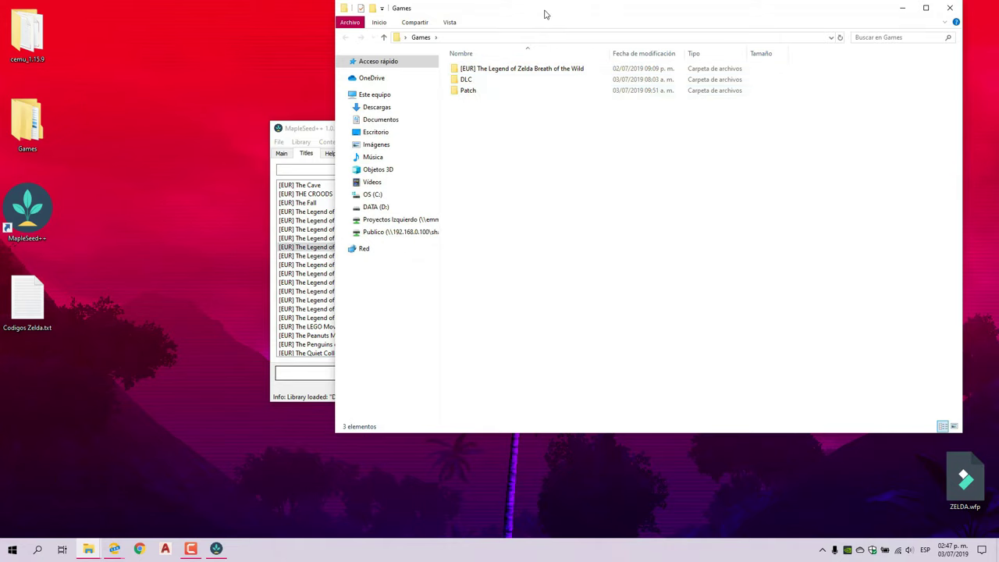
drag(544, 13, 536, 44)
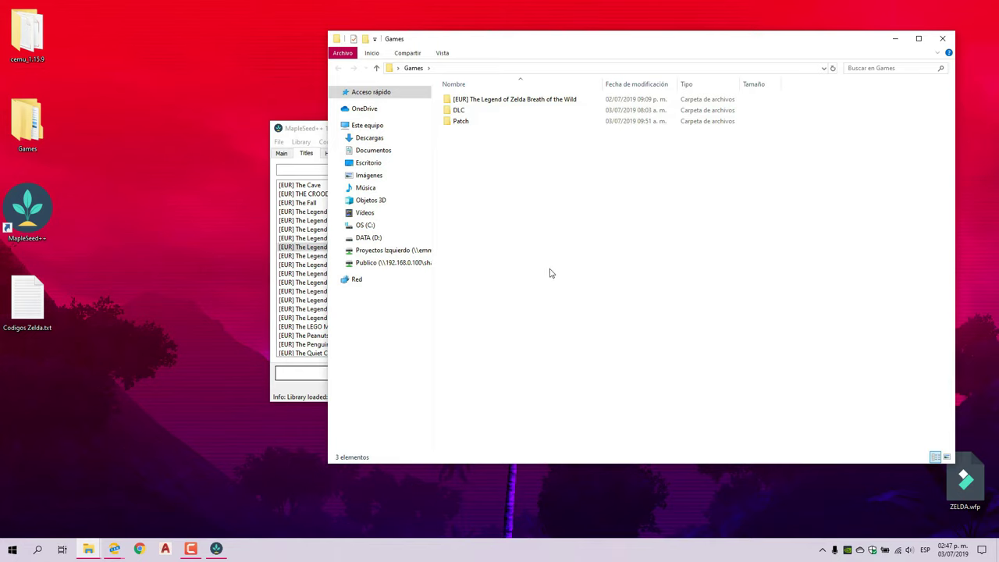
click(895, 38)
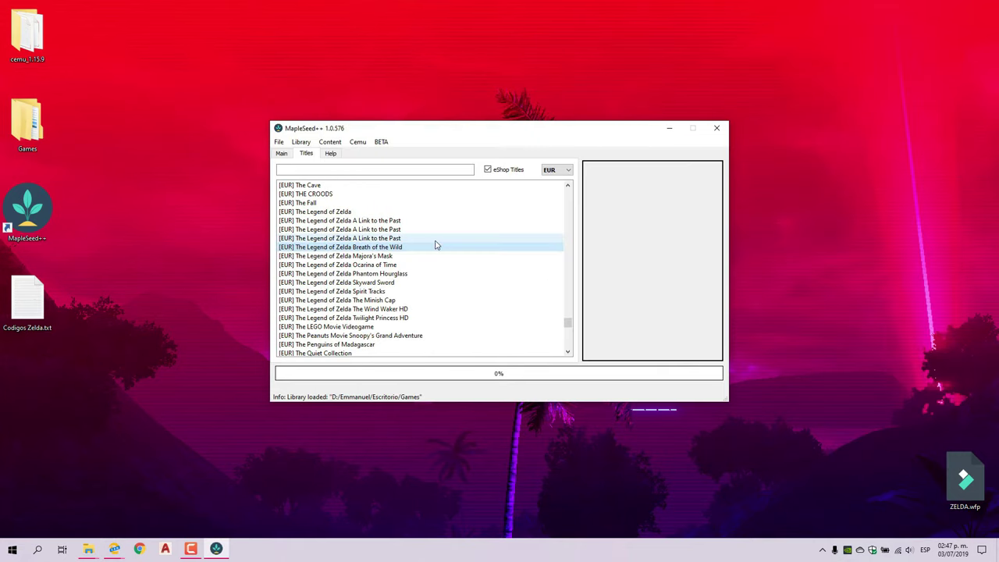
Download the DLC for the EUR title The Legend of Zelda Breath of the Wild.
click(379, 248)
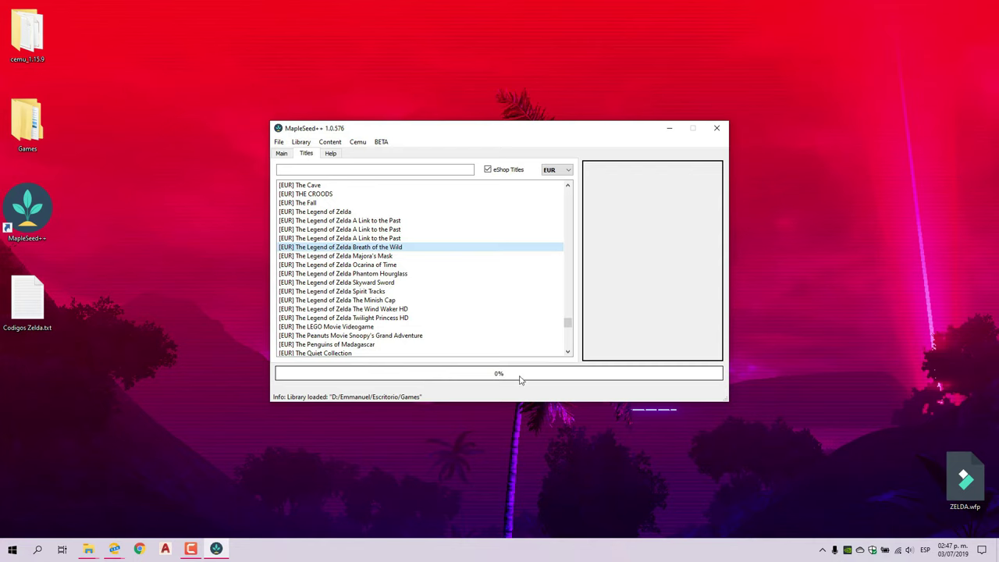
right_click(394, 250)
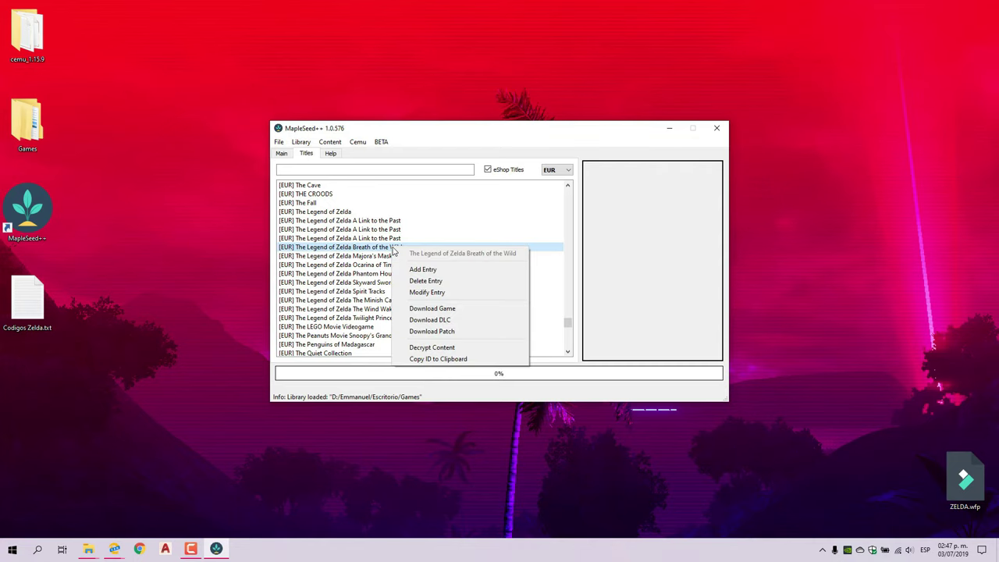
click(443, 325)
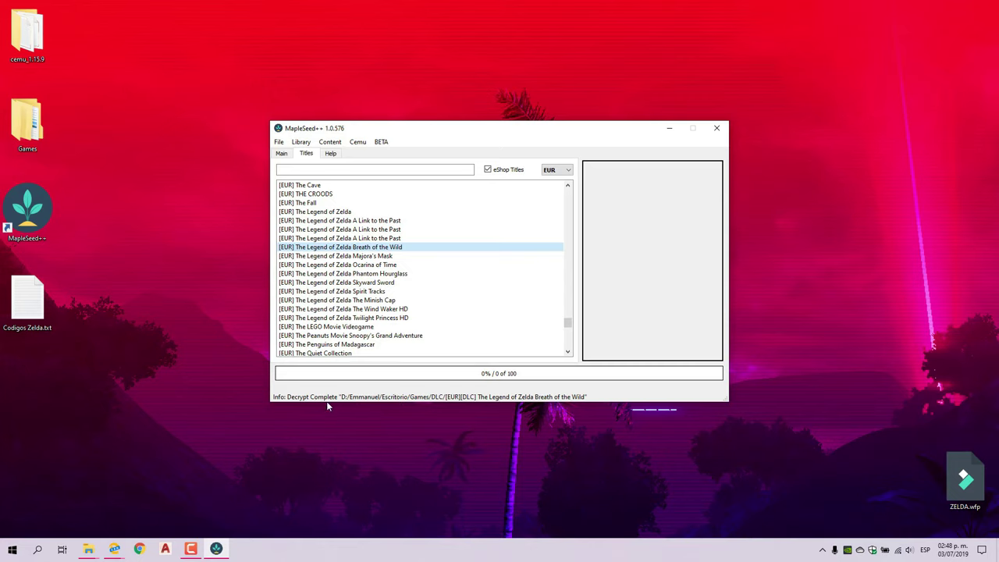
Review the patch download option for Breath of the Wild and the region choices, keeping EUR and starting no download.
right_click(389, 251)
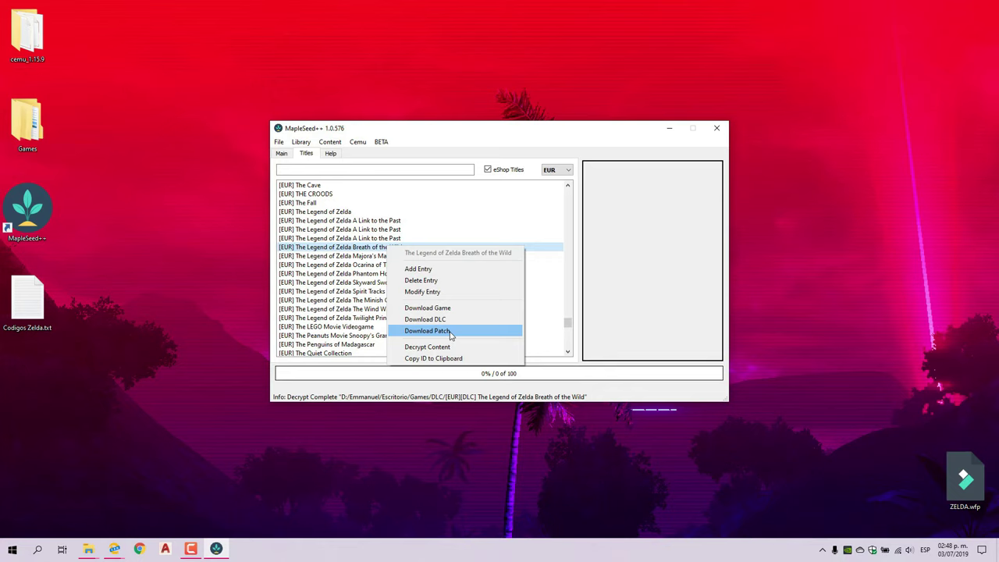
click(500, 392)
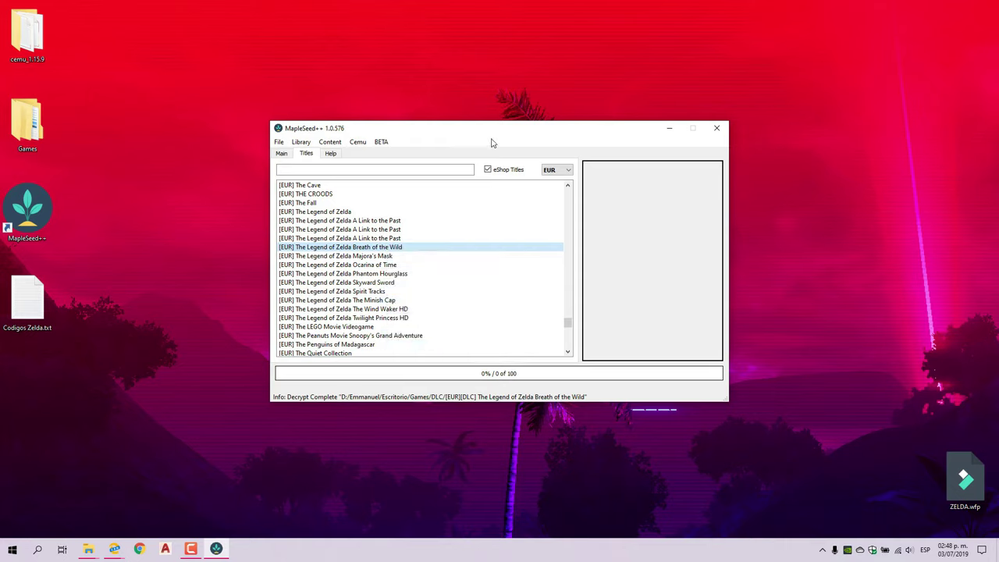
right_click(395, 247)
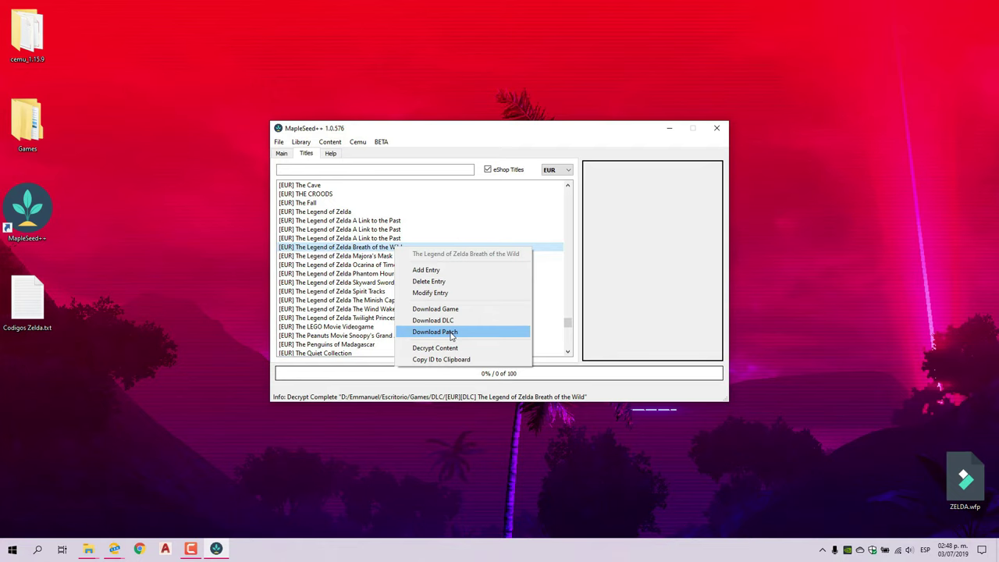
click(555, 138)
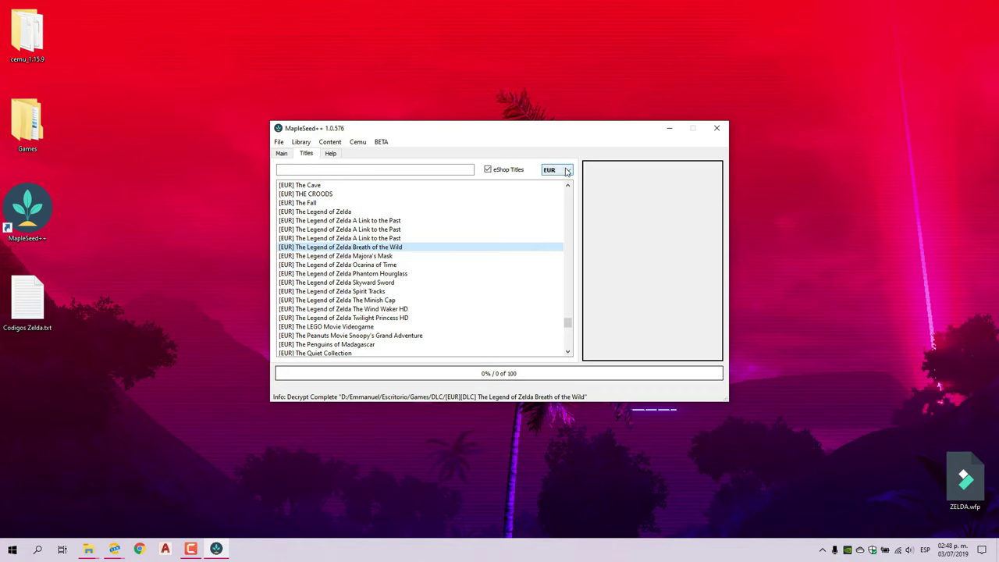
click(568, 170)
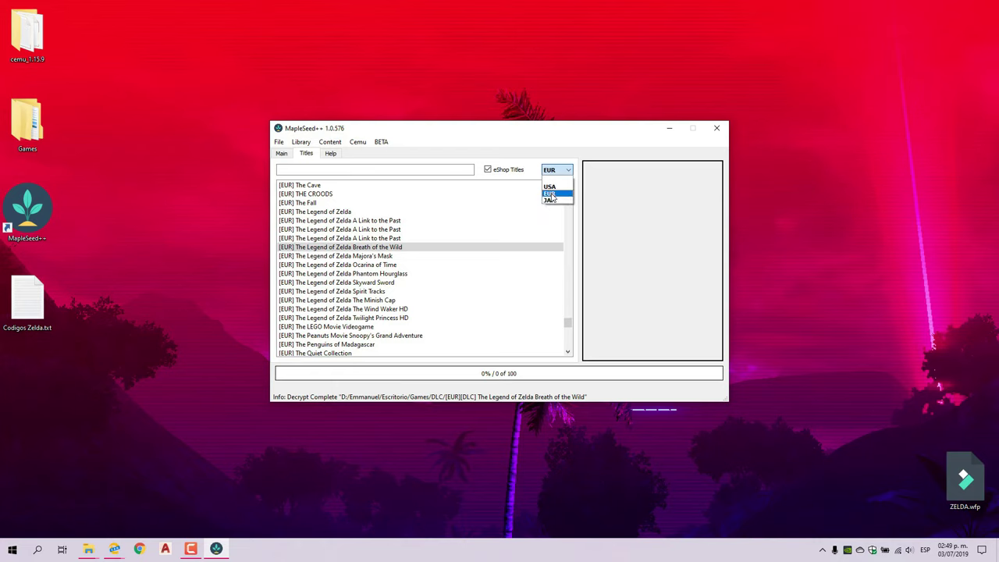
click(550, 195)
right_click(393, 249)
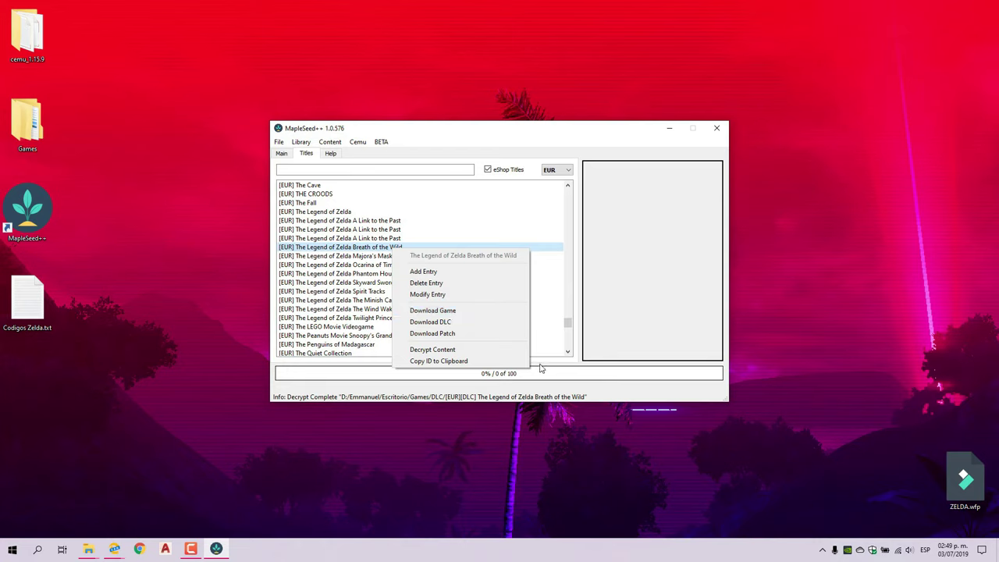
click(553, 386)
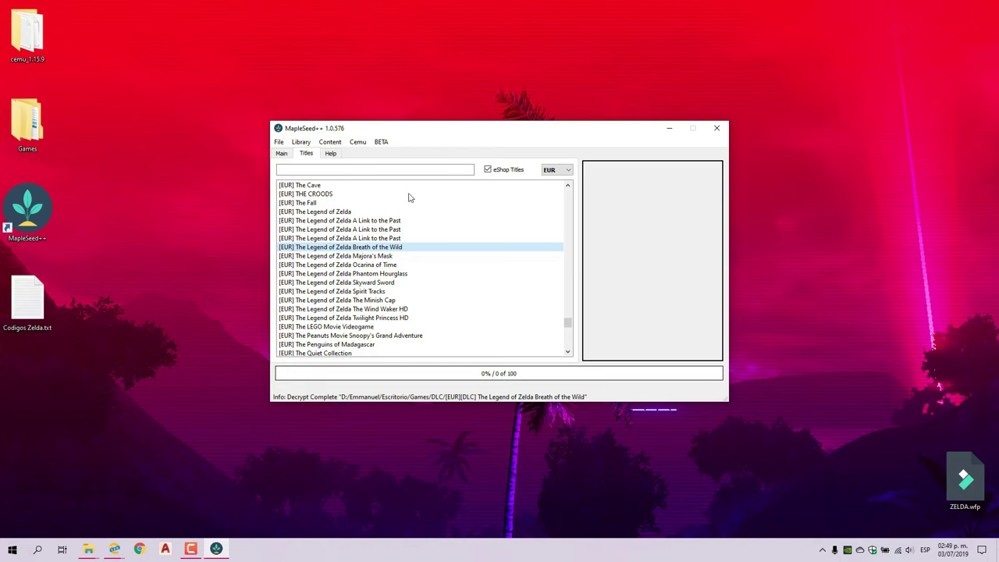
Close MapleSeed++ and reopen the Games folder from the desktop.
click(715, 130)
double_click(32, 129)
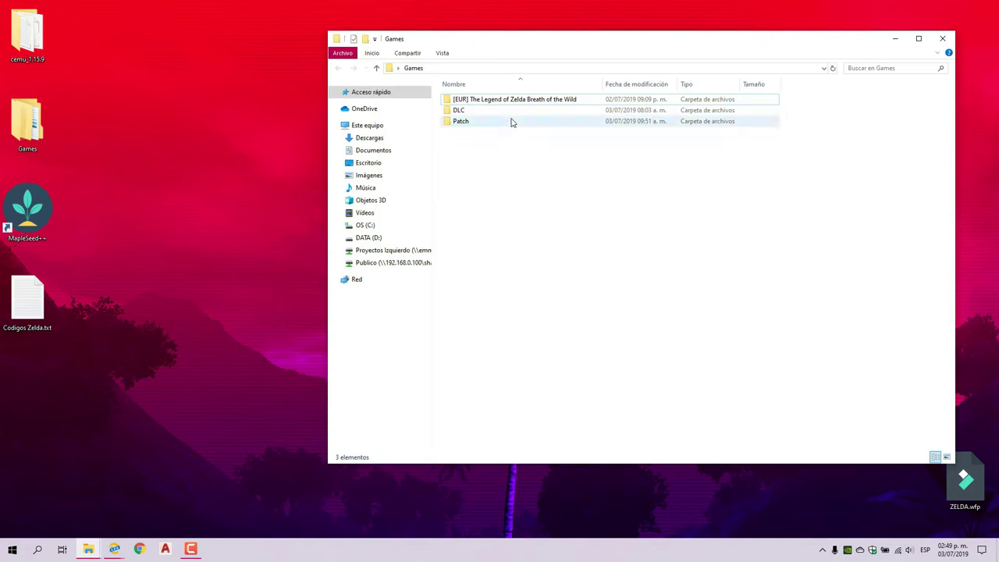
click(492, 102)
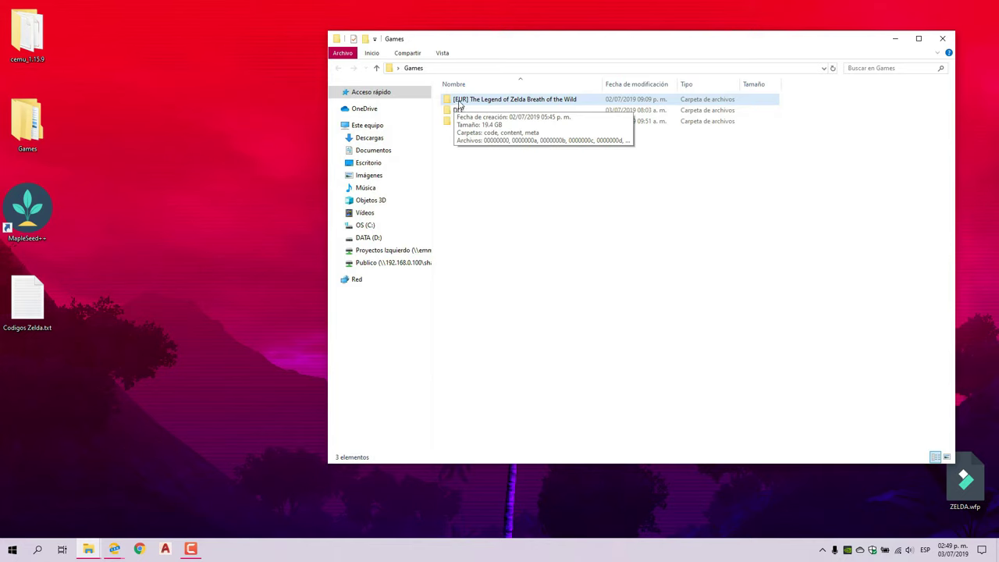
click(469, 129)
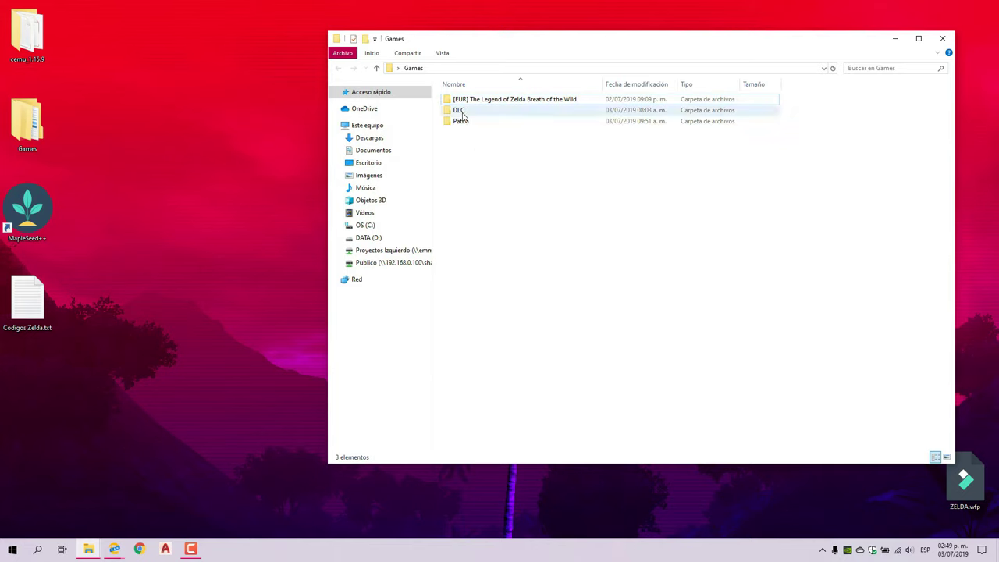
Inspect the contents of the Breath of the Wild folder inside DLC, and return to the Games folder.
double_click(460, 112)
double_click(500, 101)
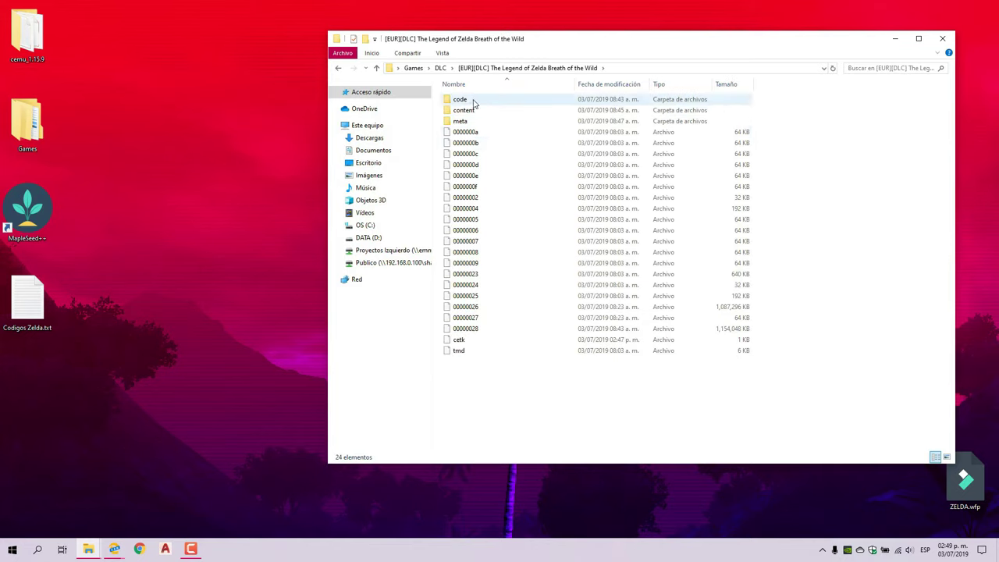
click(338, 68)
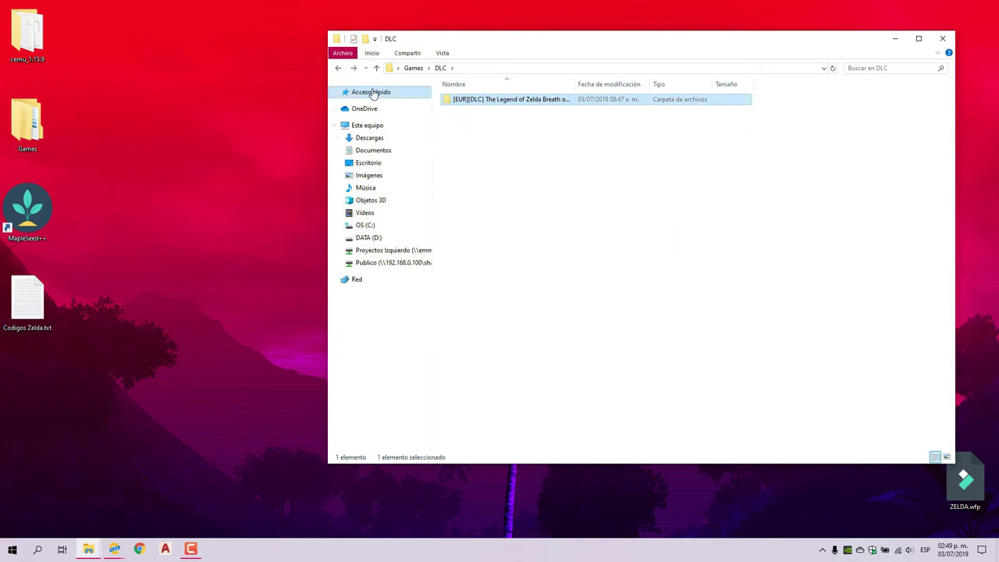
click(338, 69)
Inspect the Breath of the Wild update inside Patch, including its meta folder, and return to the Games folder.
double_click(461, 122)
click(482, 105)
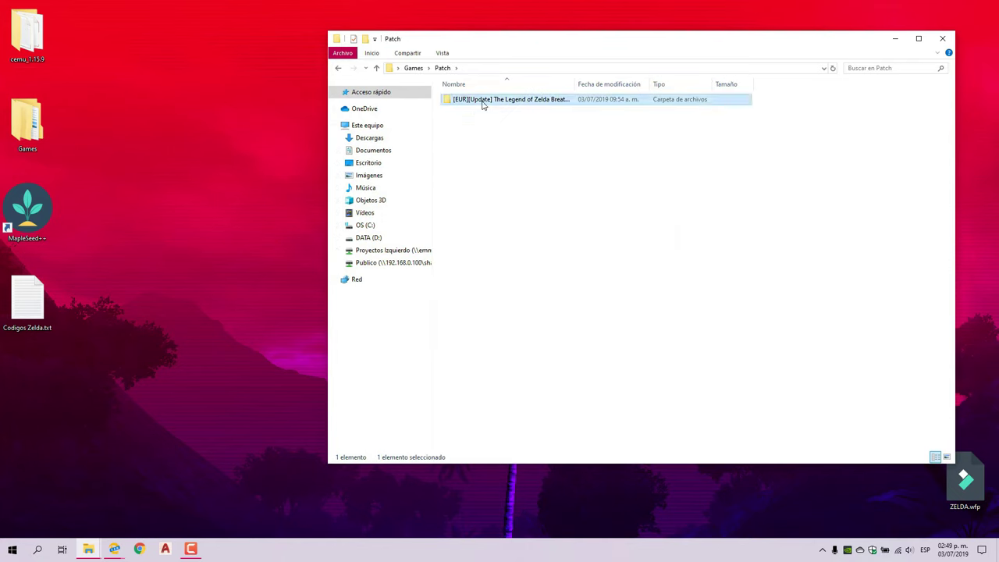
double_click(482, 101)
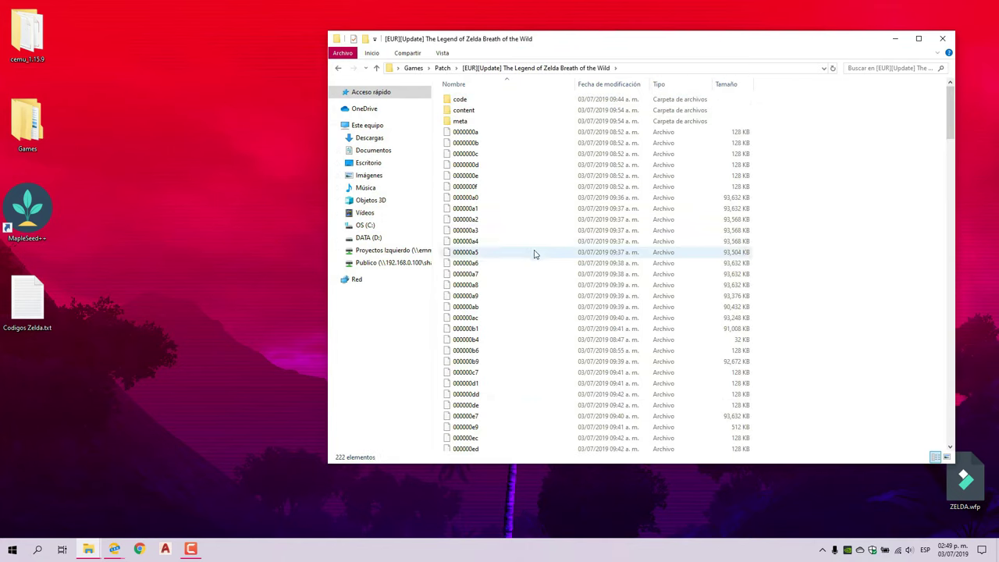
double_click(462, 121)
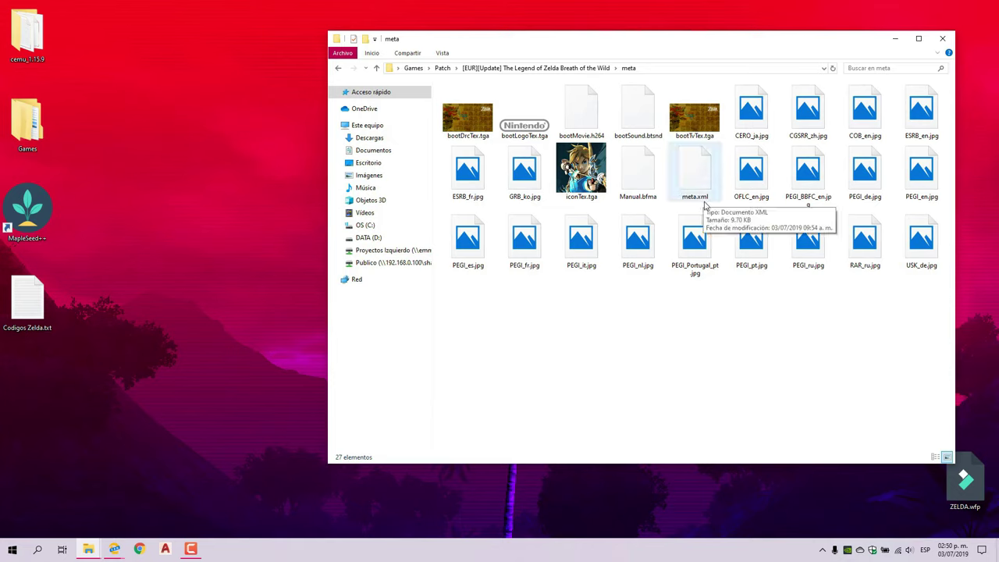
click(338, 71)
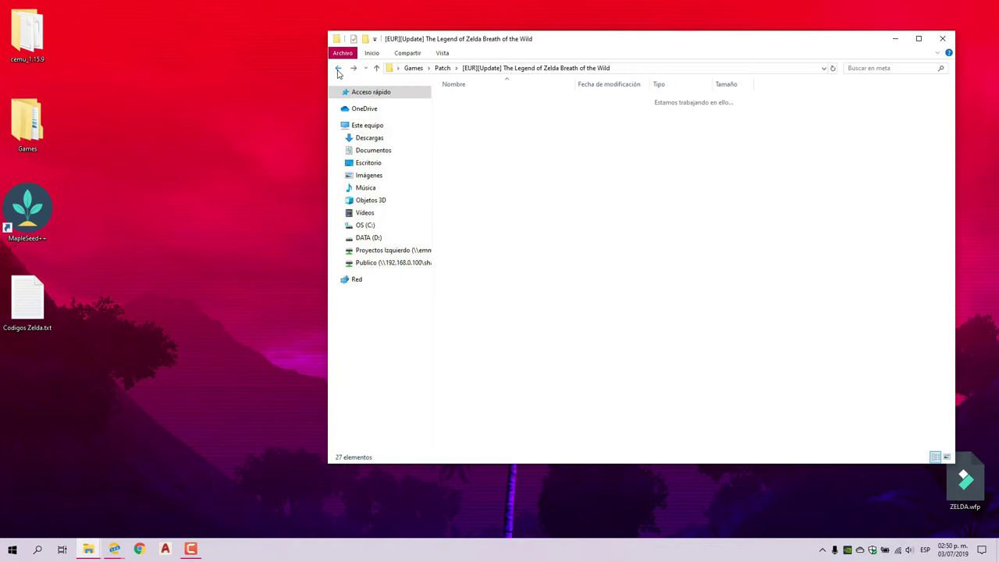
click(338, 69)
click(338, 68)
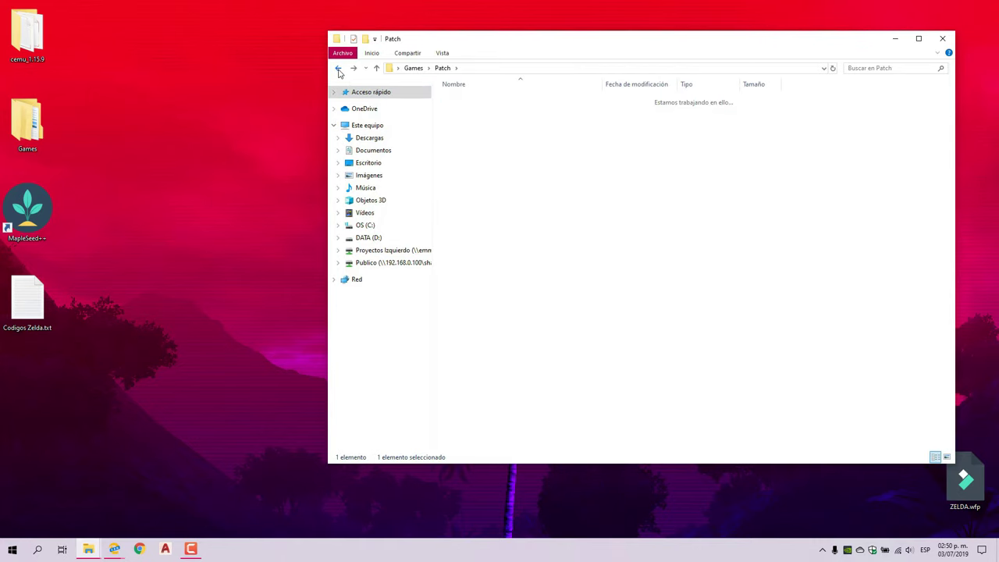
click(675, 155)
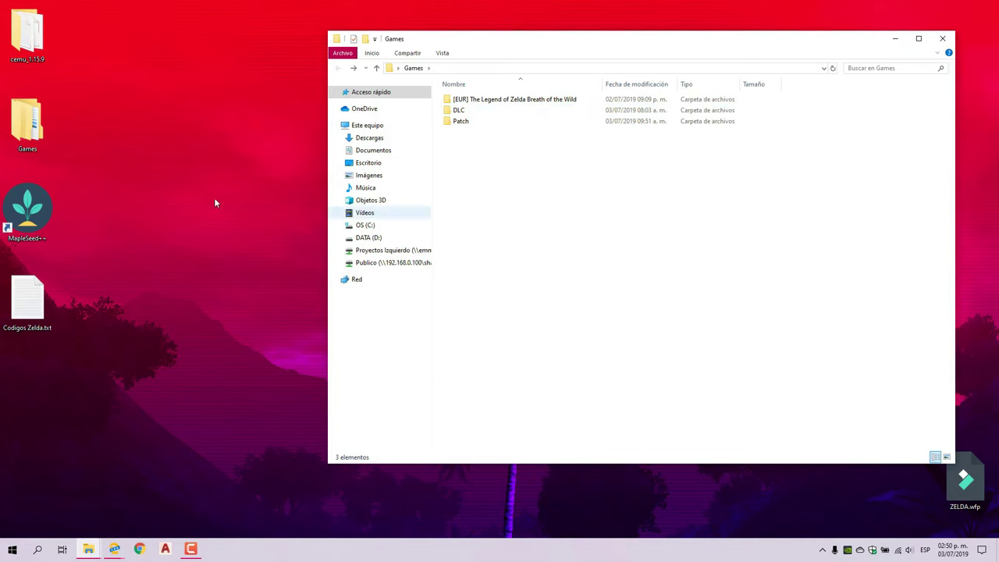
Start Cemu.exe from the desktop's cemu_1.15.9 folder and move its window toward the middle of the desktop.
double_click(37, 58)
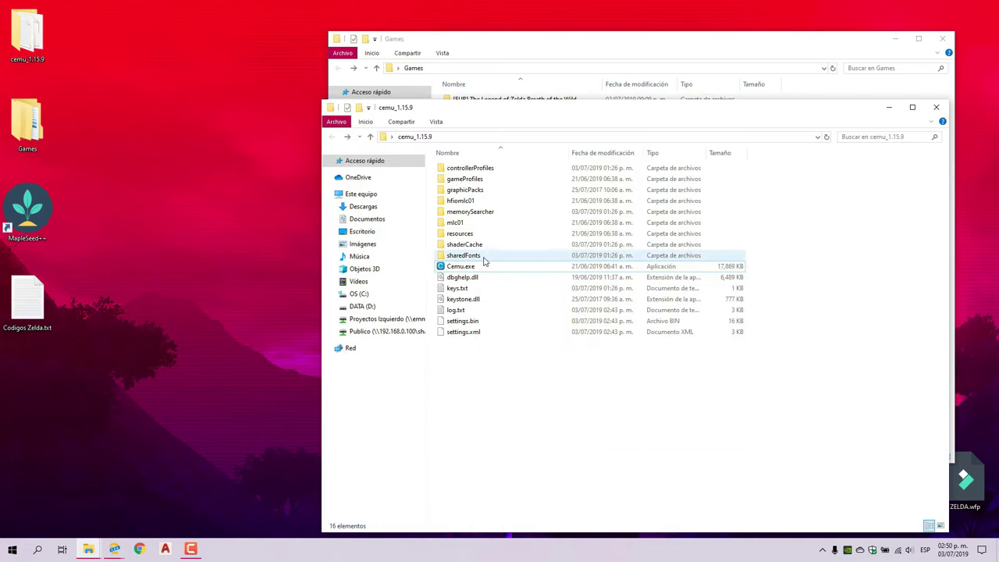
double_click(461, 268)
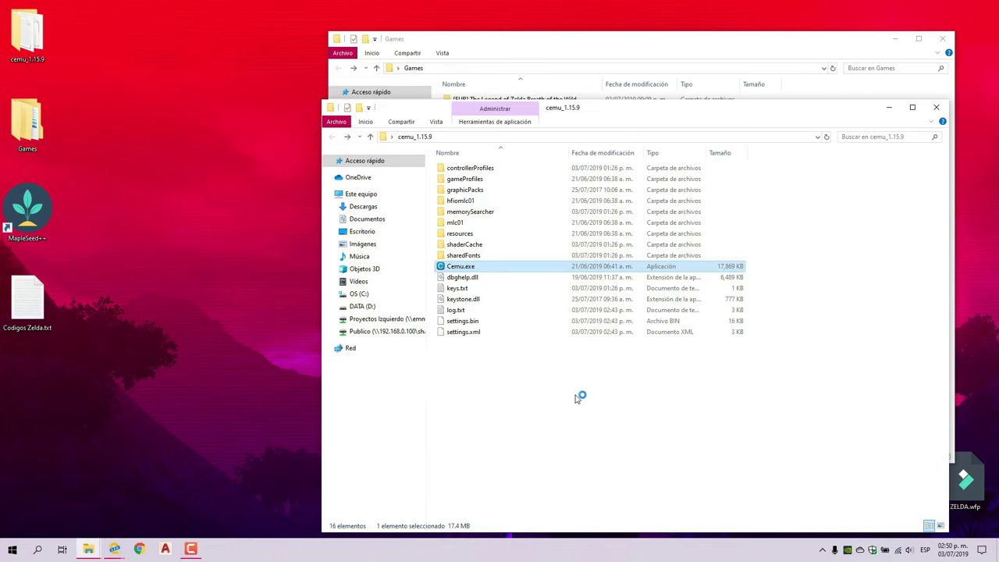
drag(278, 55, 442, 103)
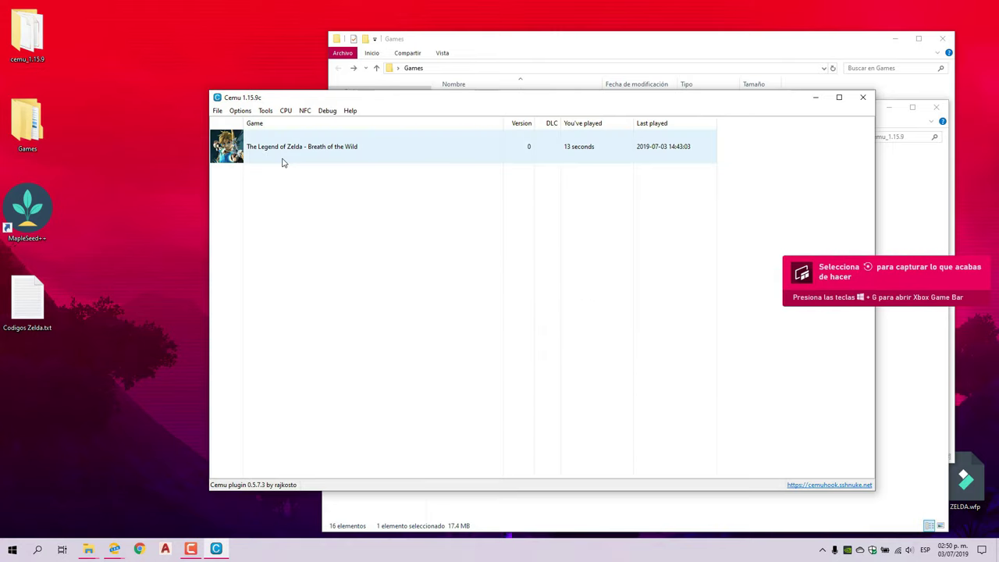
In the general settings, set the MLC path to the mlc01 folder inside cemu_1.15.9.
click(239, 110)
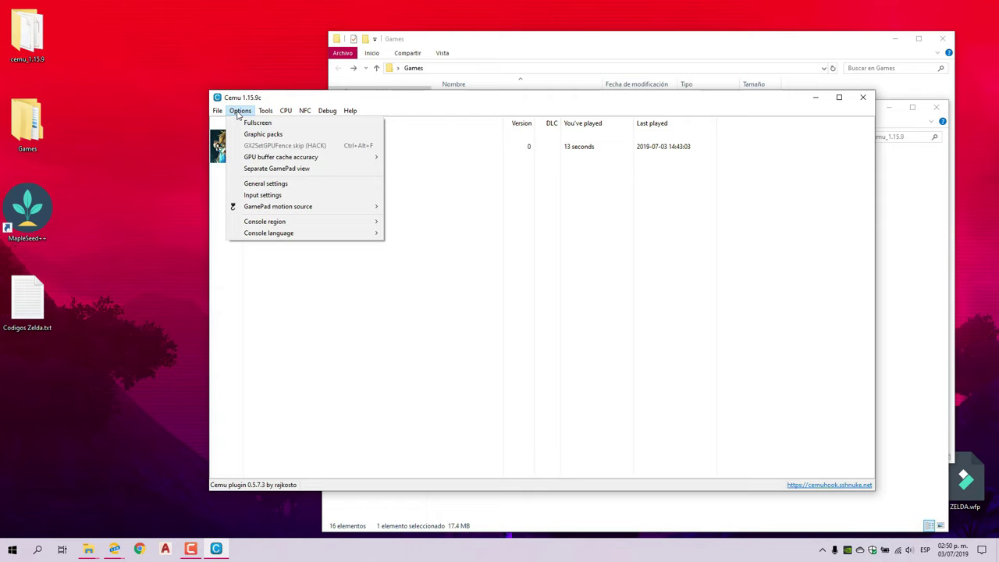
click(275, 186)
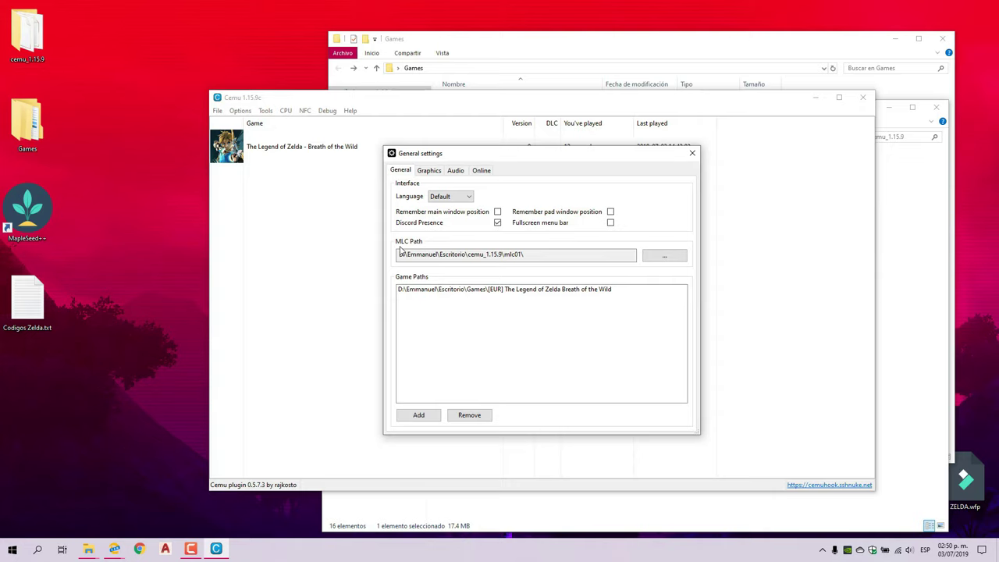
click(662, 255)
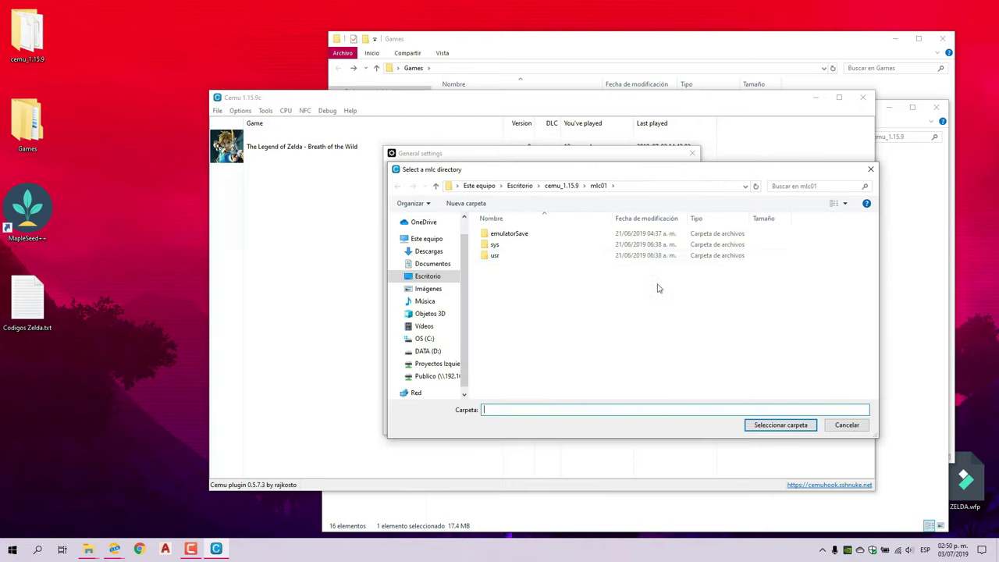
click(561, 186)
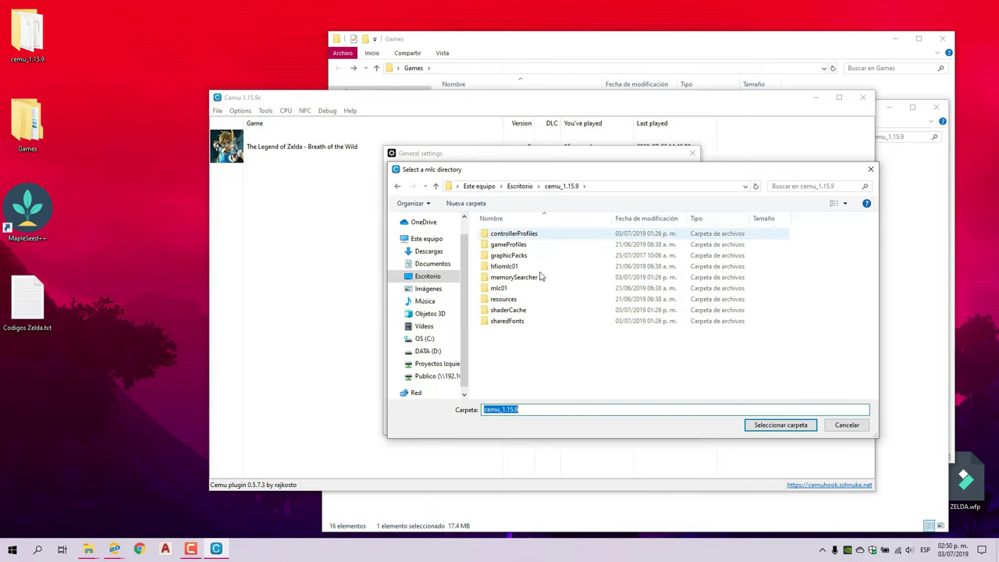
click(499, 289)
click(780, 427)
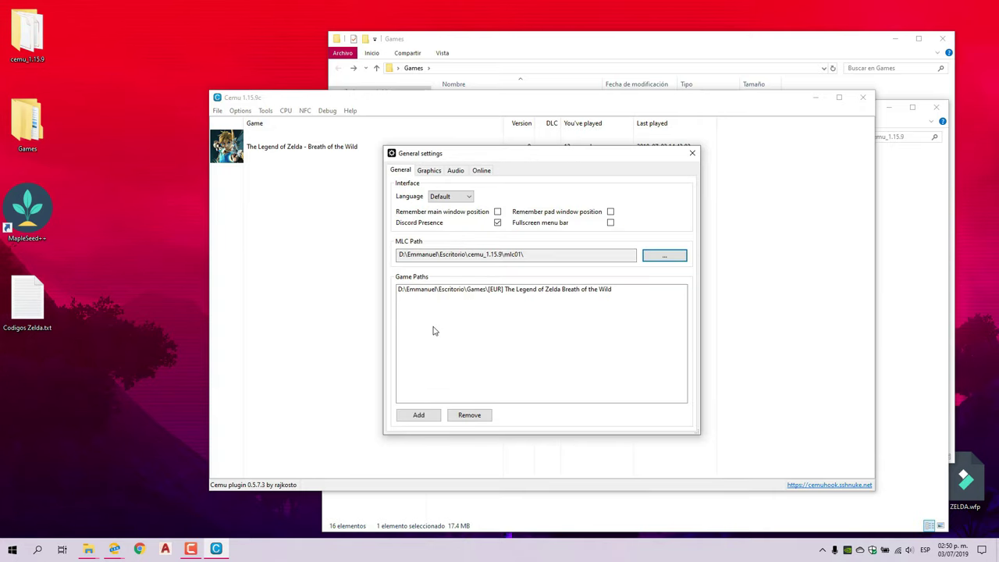
Add the [EUR] The Legend of Zelda Breath of the Wild folder from Games as a game path, and close the general settings.
click(421, 414)
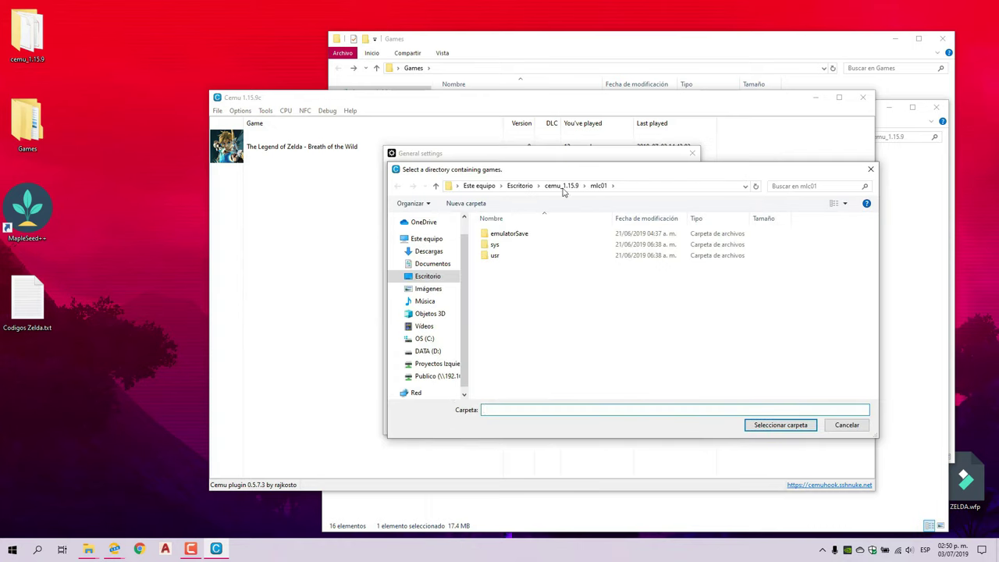
click(520, 186)
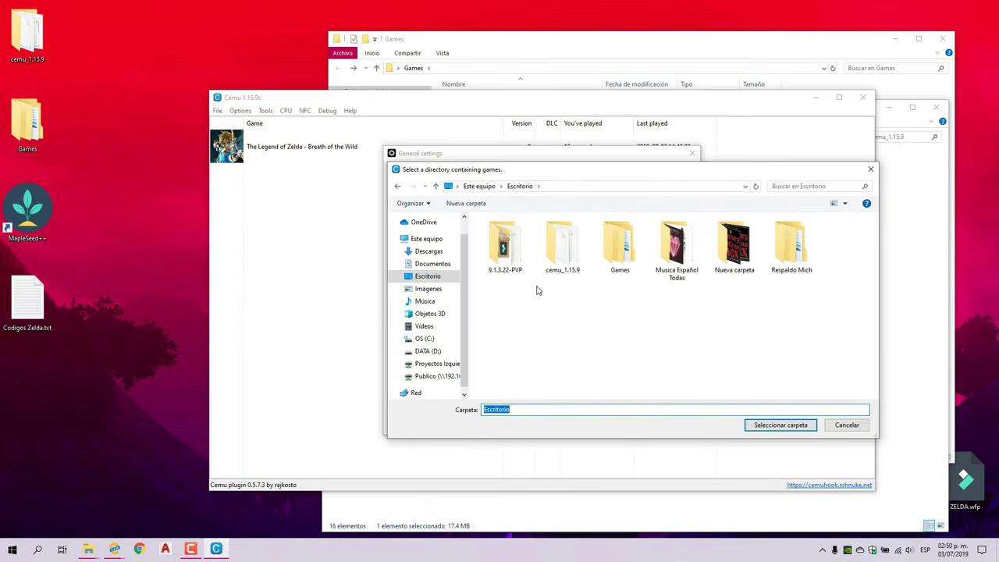
double_click(618, 240)
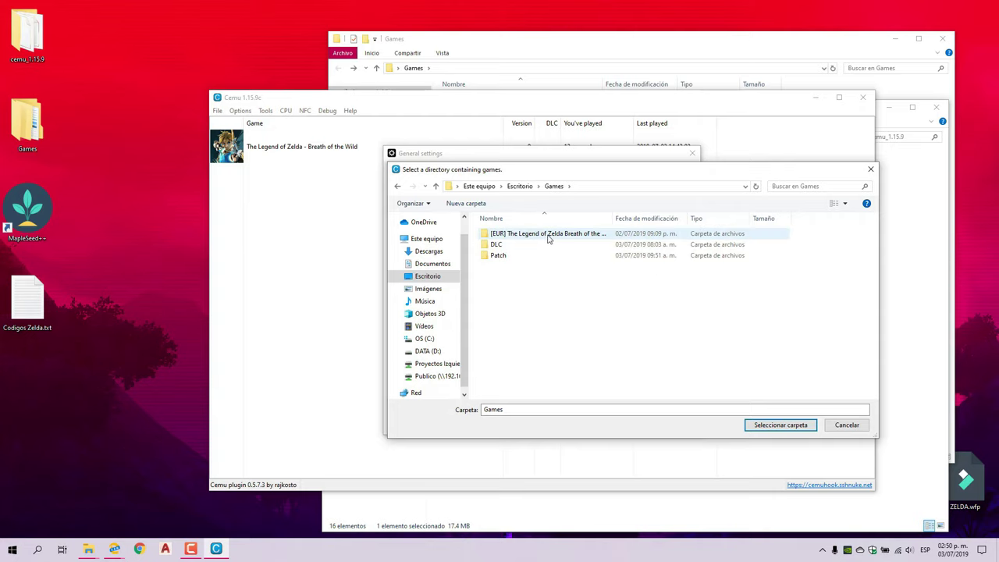
click(546, 243)
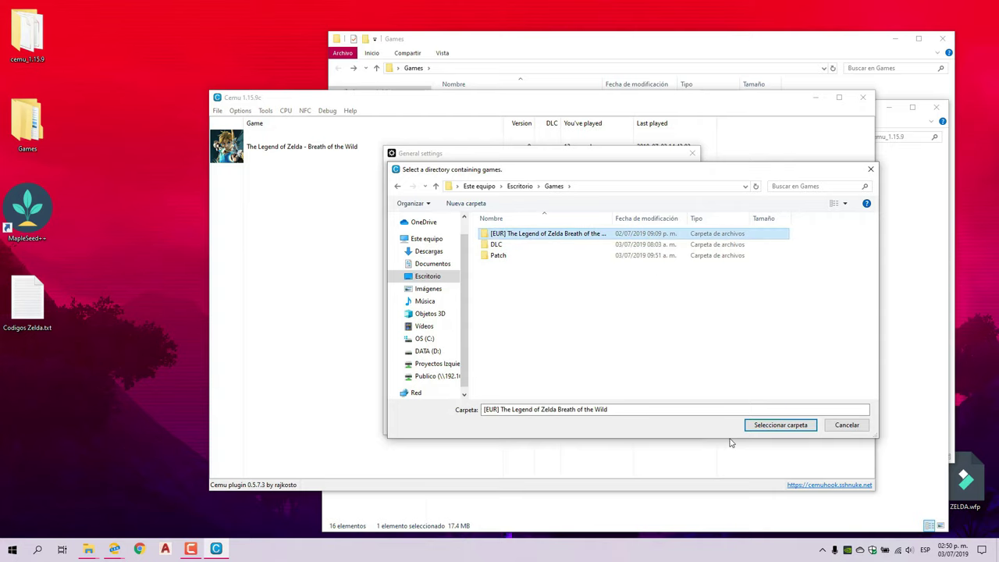
click(768, 426)
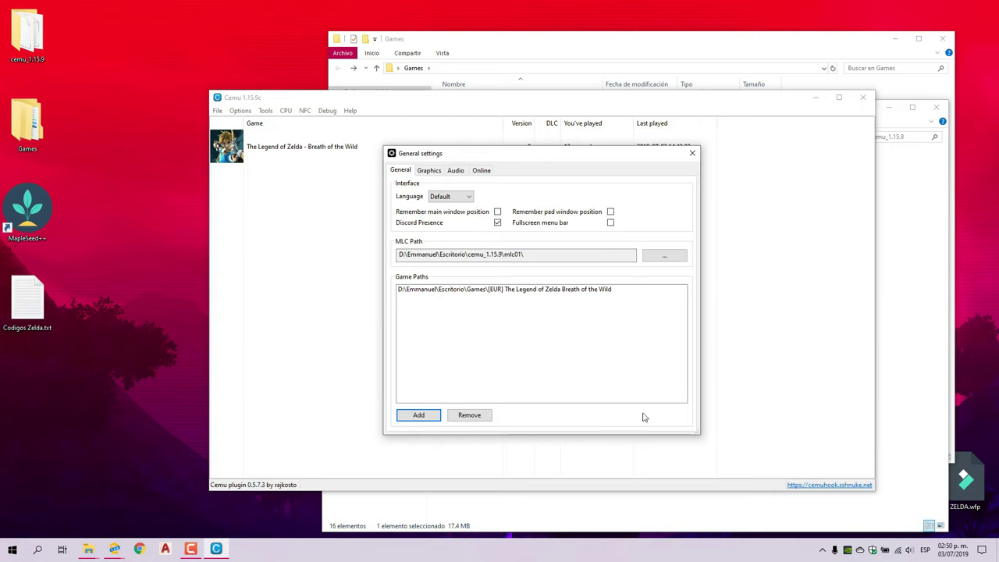
click(693, 155)
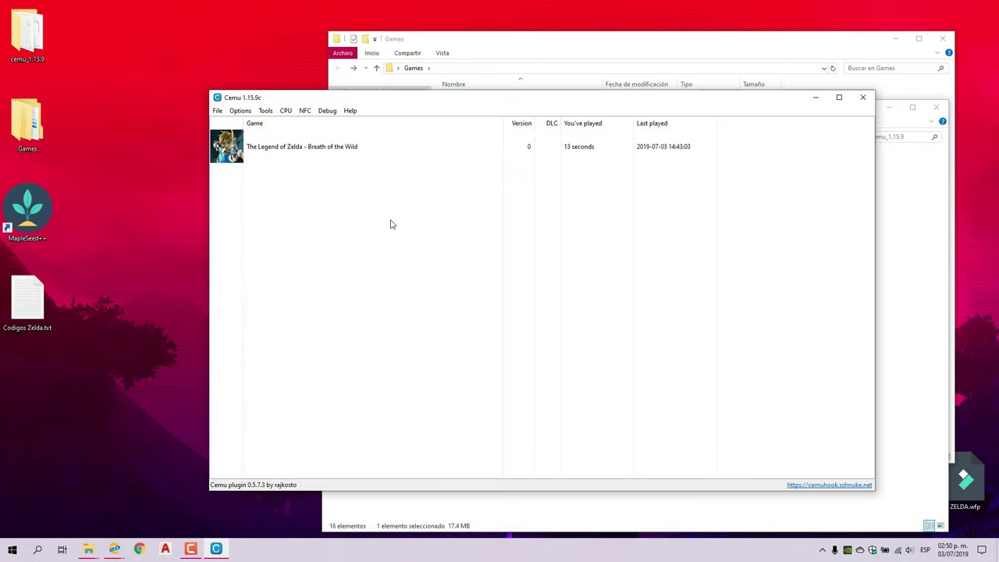
click(218, 111)
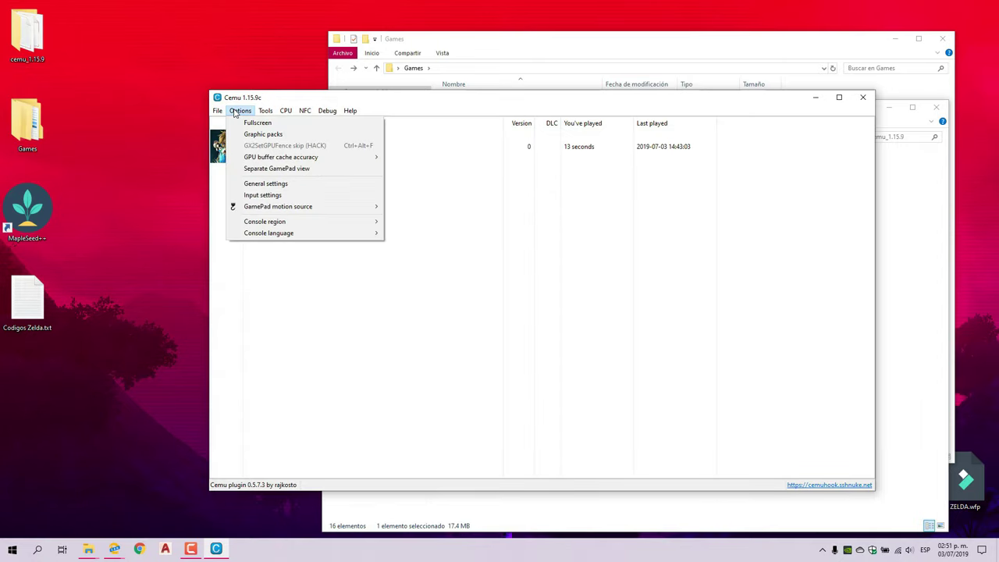
click(249, 114)
click(219, 112)
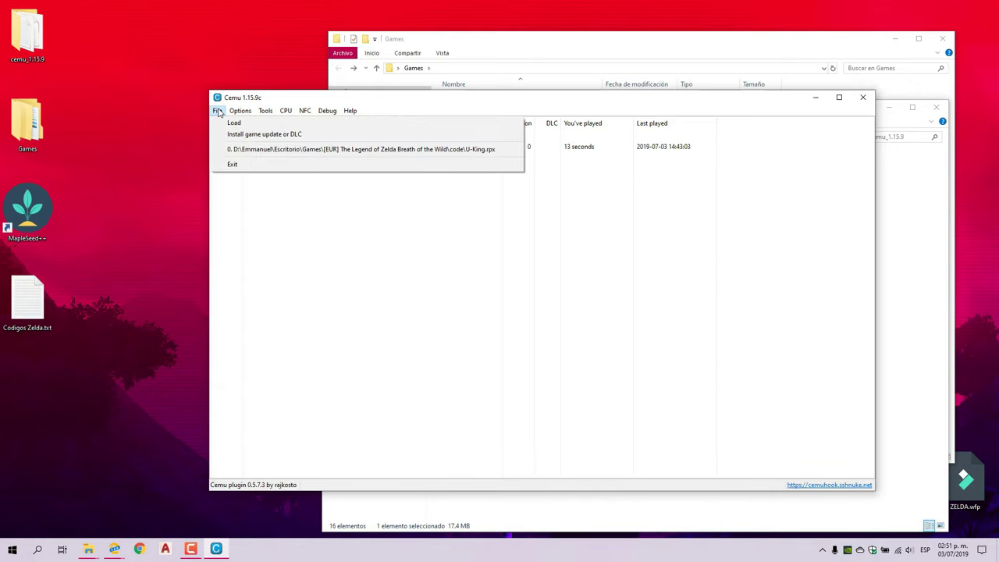
click(395, 249)
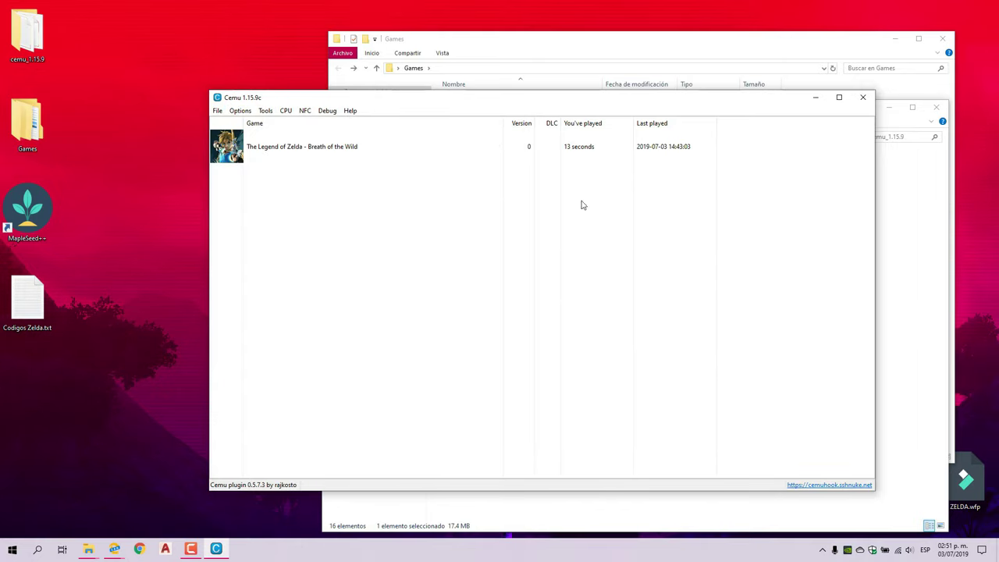
click(333, 160)
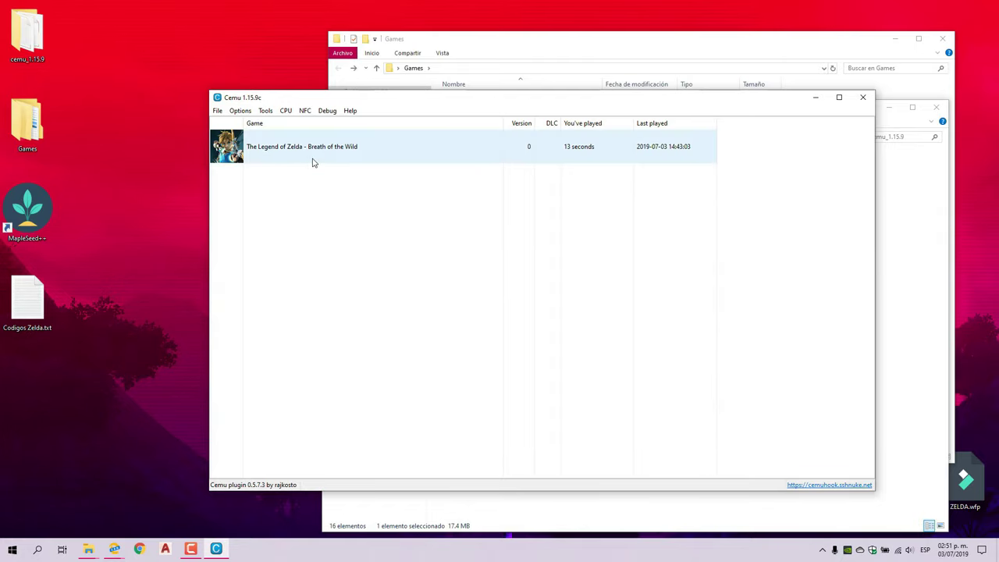
Set the console region to Europe and the console language to Spanish.
click(218, 110)
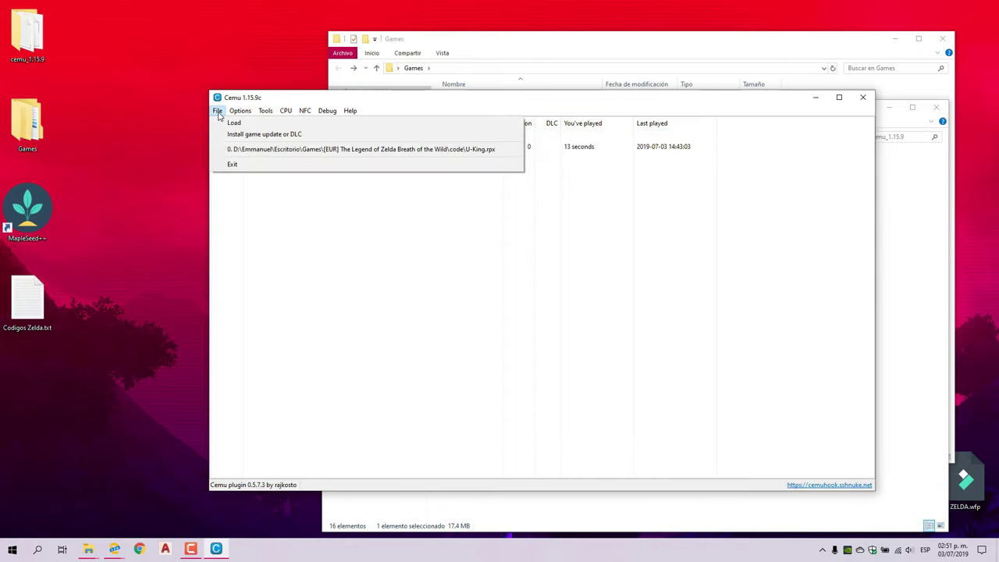
mouse_move(239, 110)
mouse_move(330, 223)
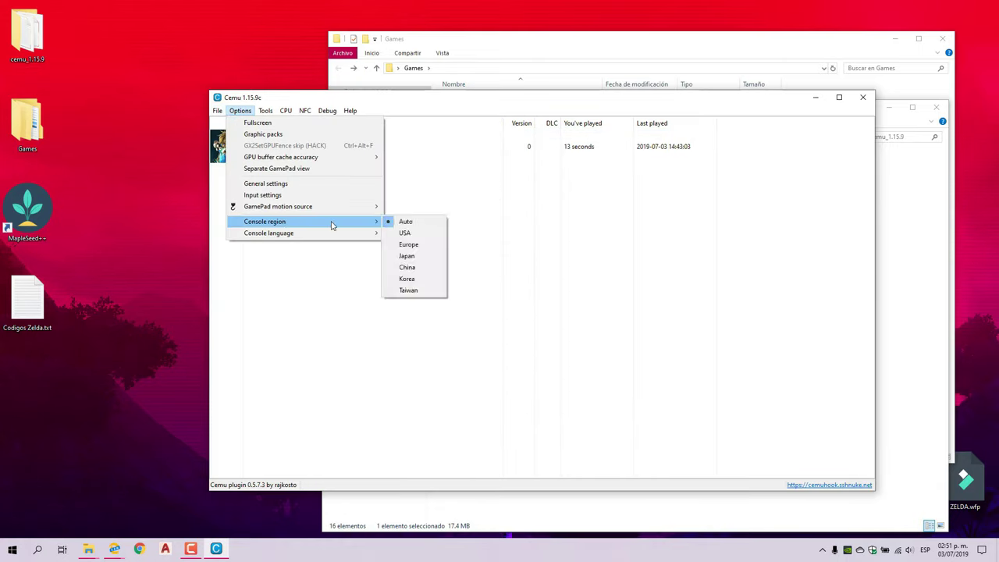
click(403, 243)
click(240, 110)
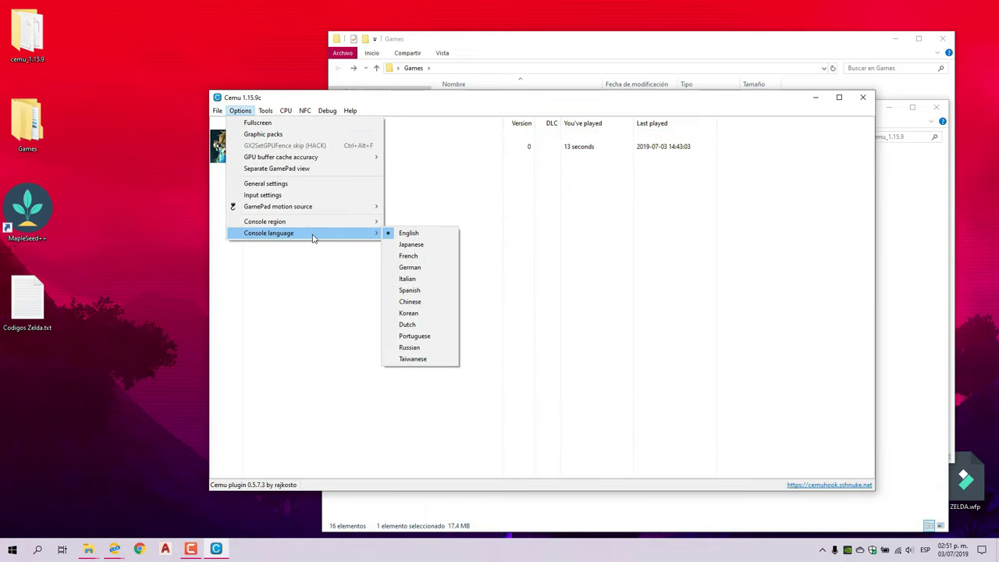
click(409, 290)
Launch The Legend of Zelda - Breath of the Wild as a test, and restart Cemu.
click(309, 154)
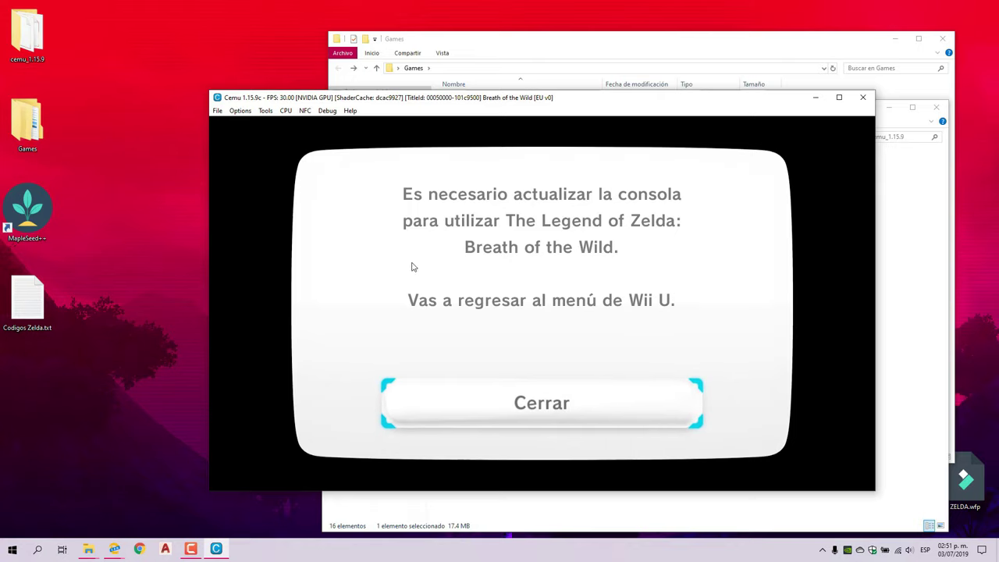
click(218, 110)
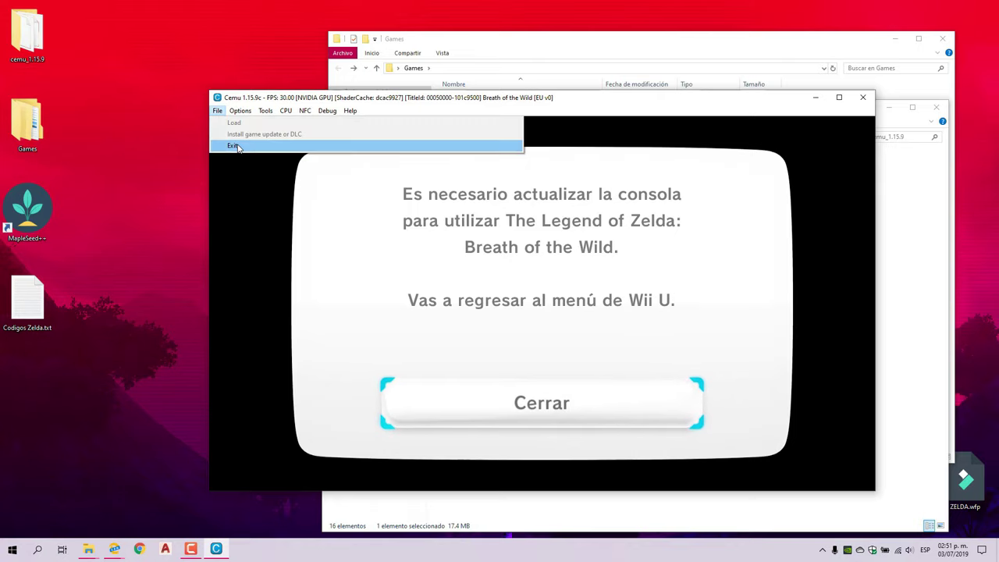
click(227, 147)
double_click(460, 267)
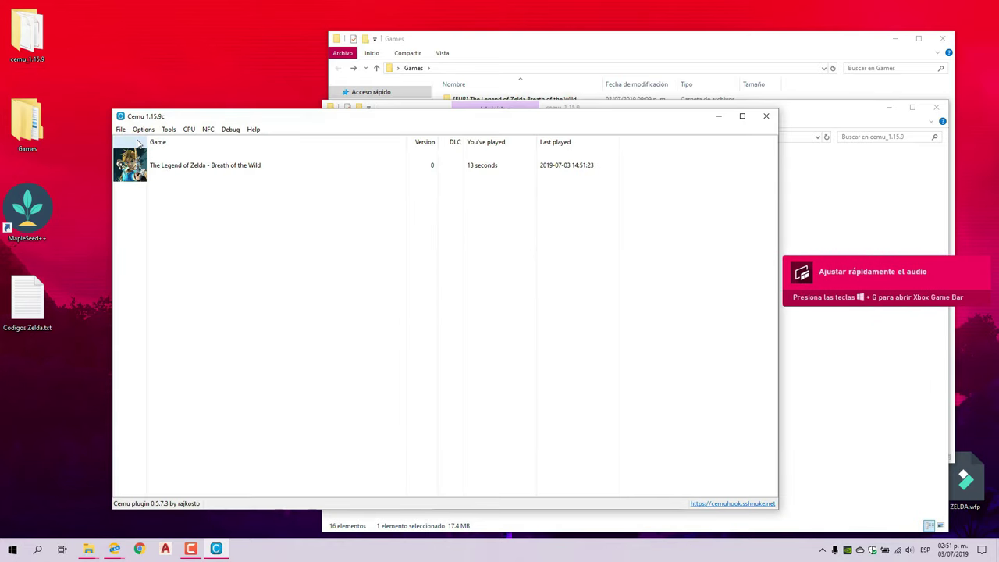
Install the Breath of the Wild update using meta.xml from the meta folder of the [EUR][Update] folder inside Games\Patch.
click(121, 129)
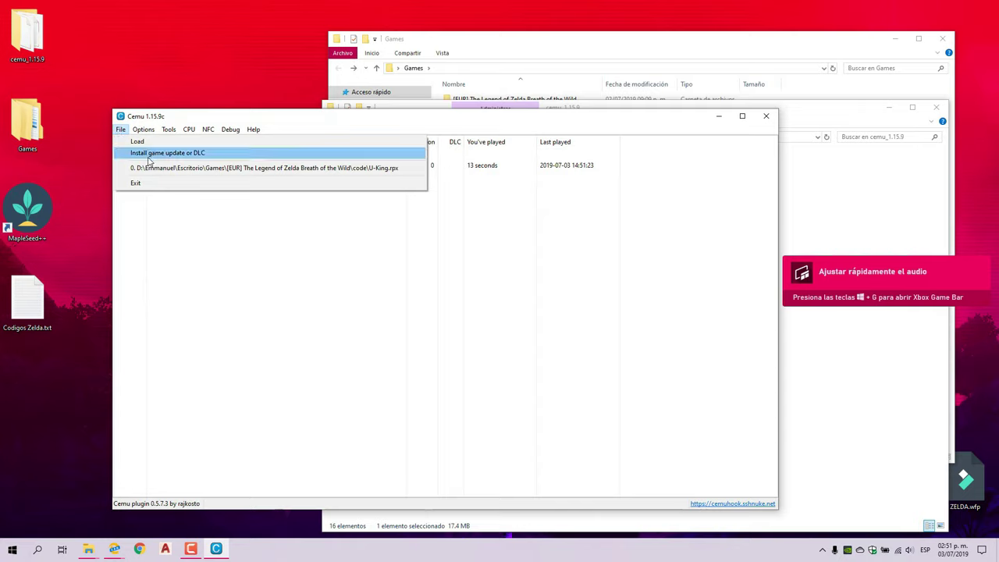
click(201, 154)
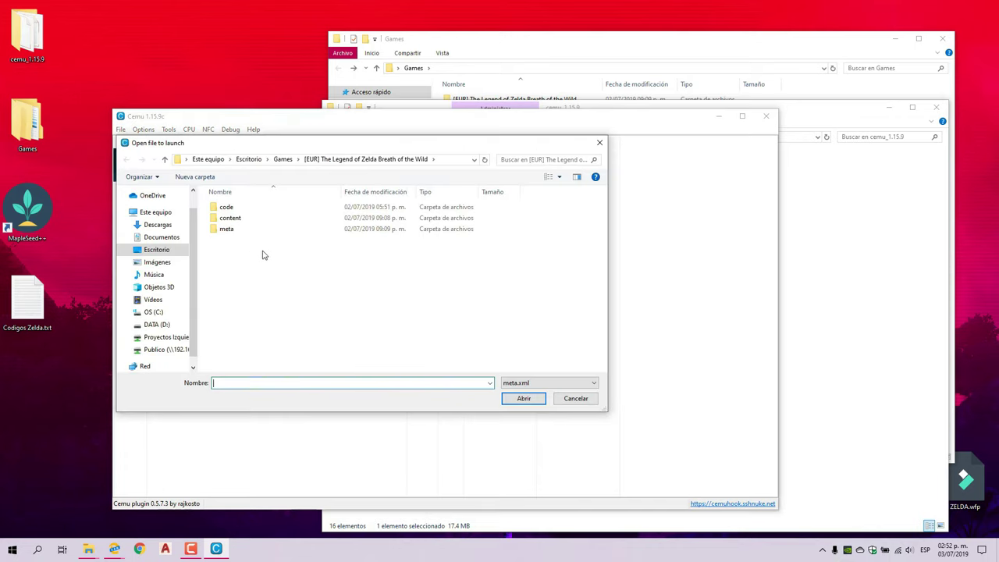
click(281, 161)
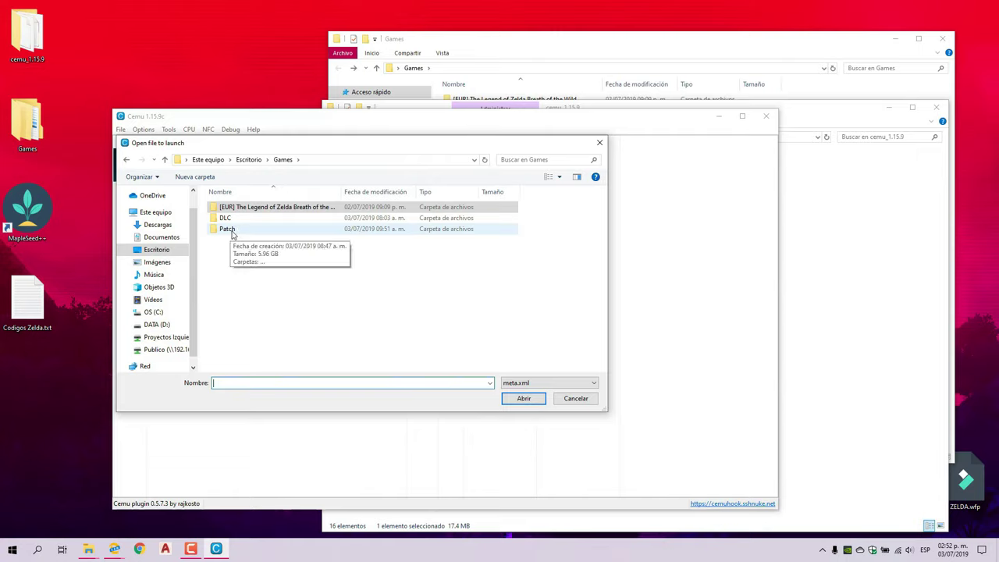
double_click(231, 232)
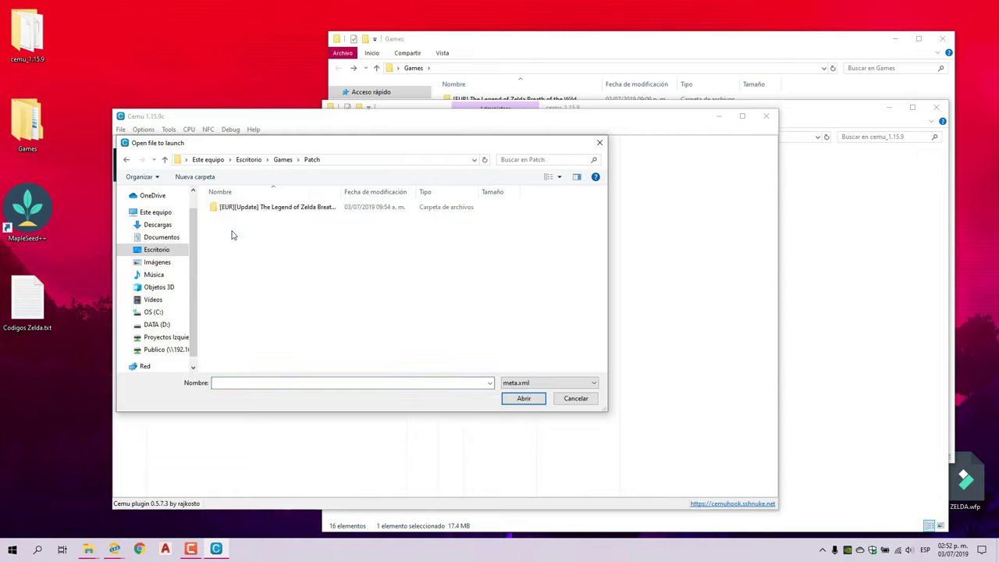
double_click(273, 208)
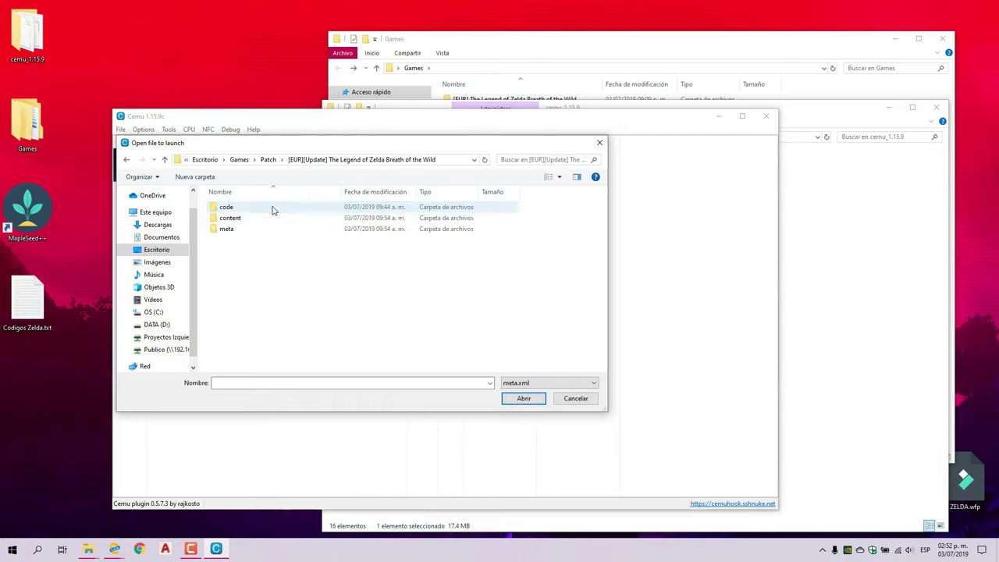
click(231, 233)
double_click(231, 234)
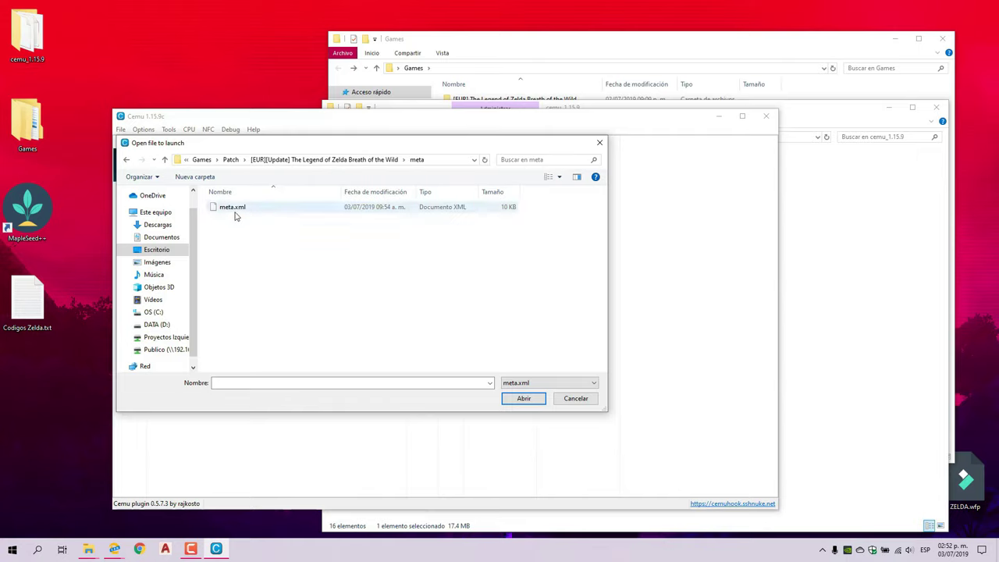
click(238, 211)
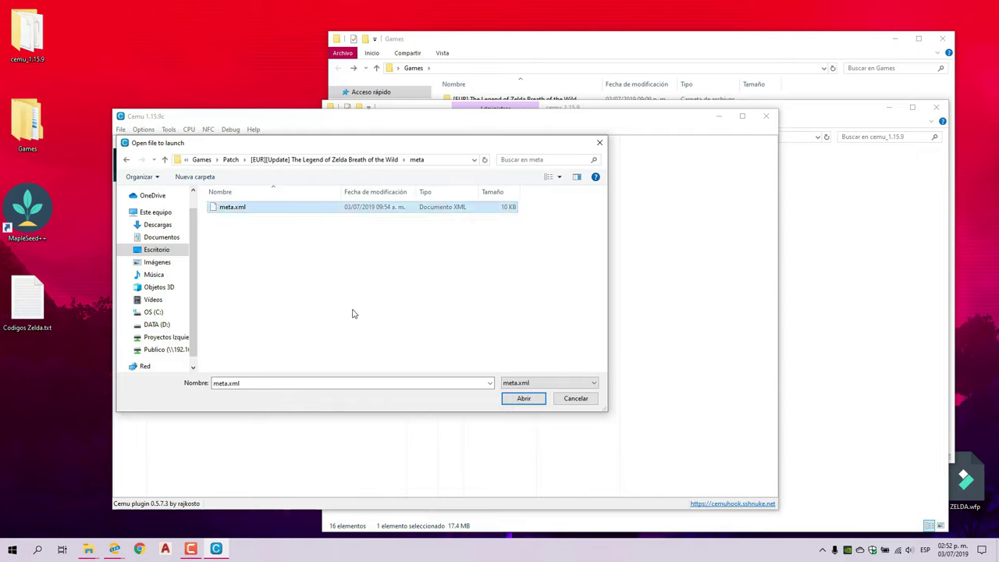
click(522, 399)
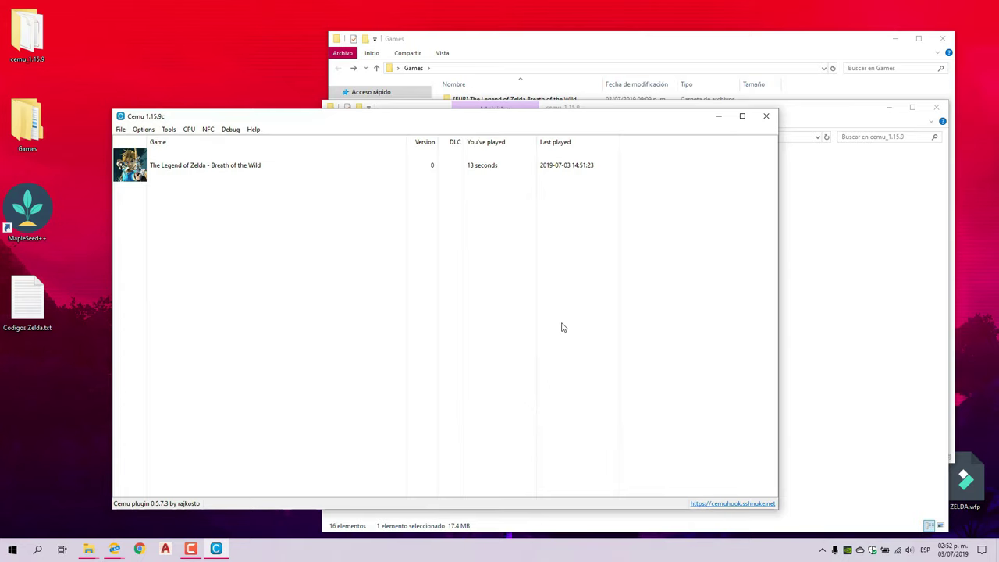
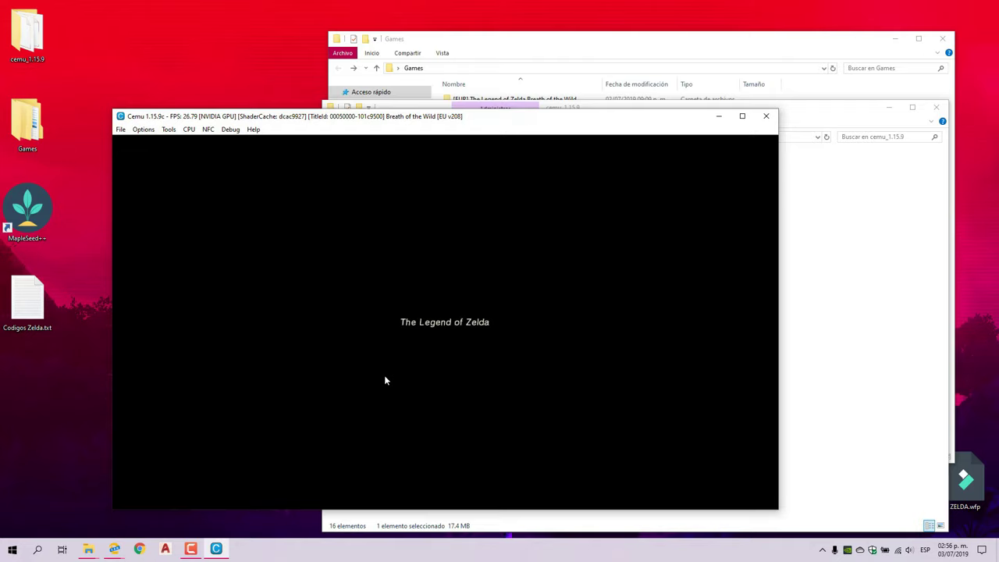
Shift the running game's window slightly, exit the game, and start Cemu again.
drag(496, 117, 538, 110)
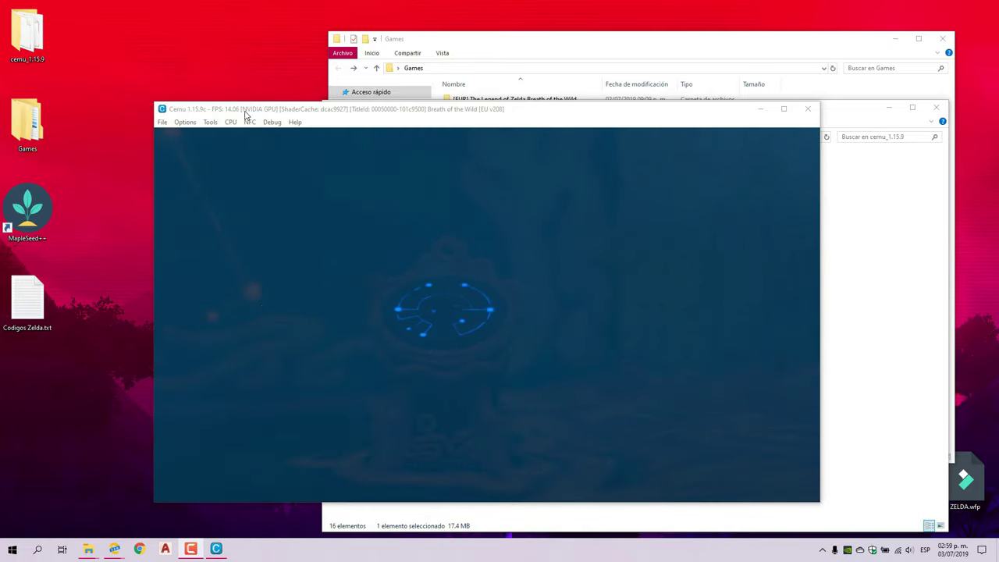
click(163, 122)
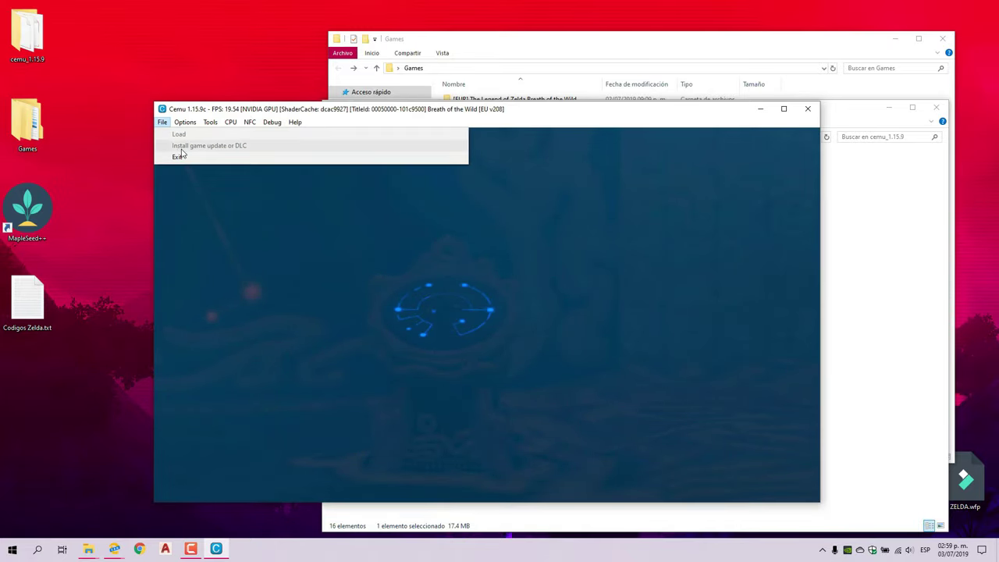
click(181, 156)
click(460, 267)
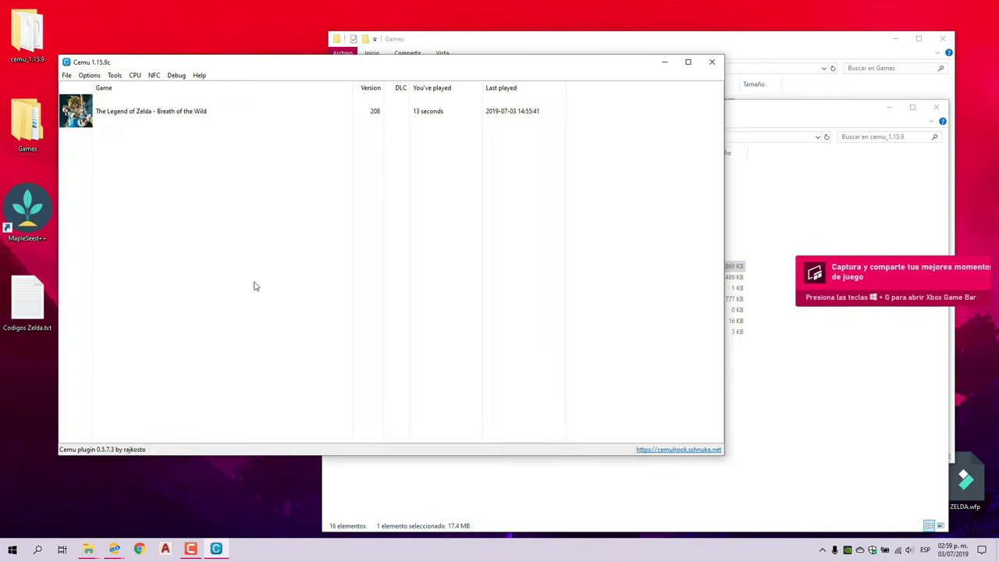
Install the Breath of the Wild DLC using meta.xml from the meta folder of the [EUR][DLC] folder inside Games\DLC.
click(67, 76)
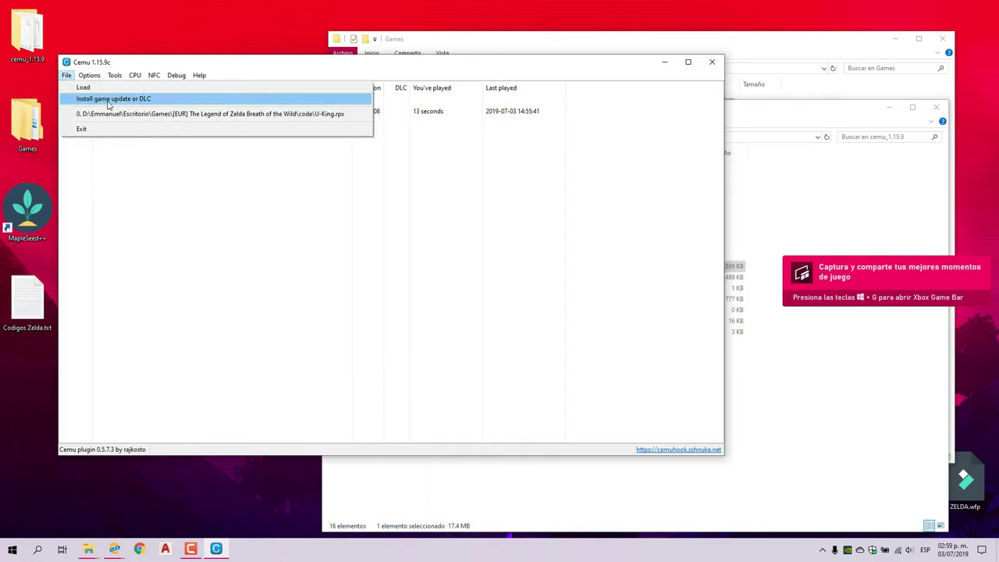
click(144, 100)
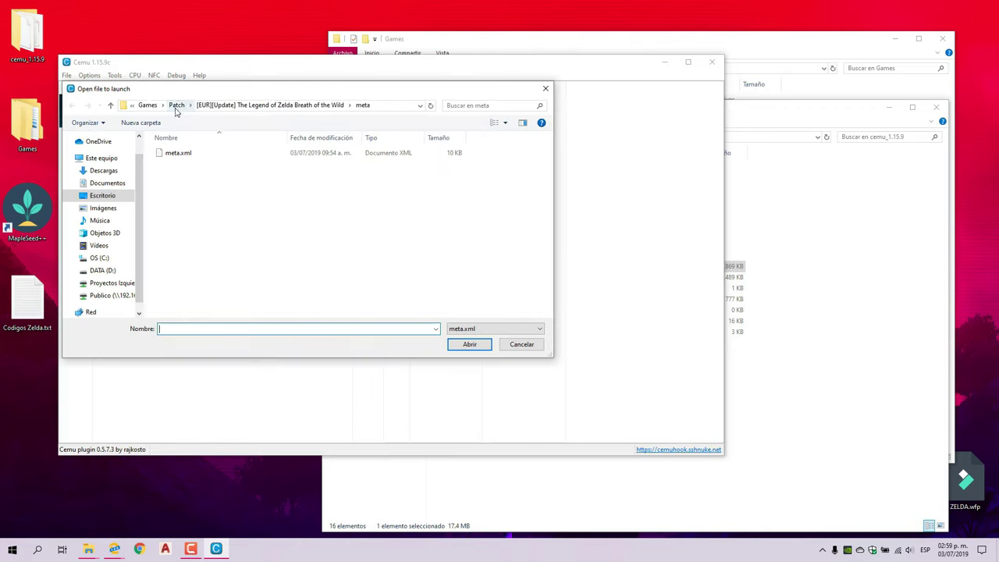
click(147, 104)
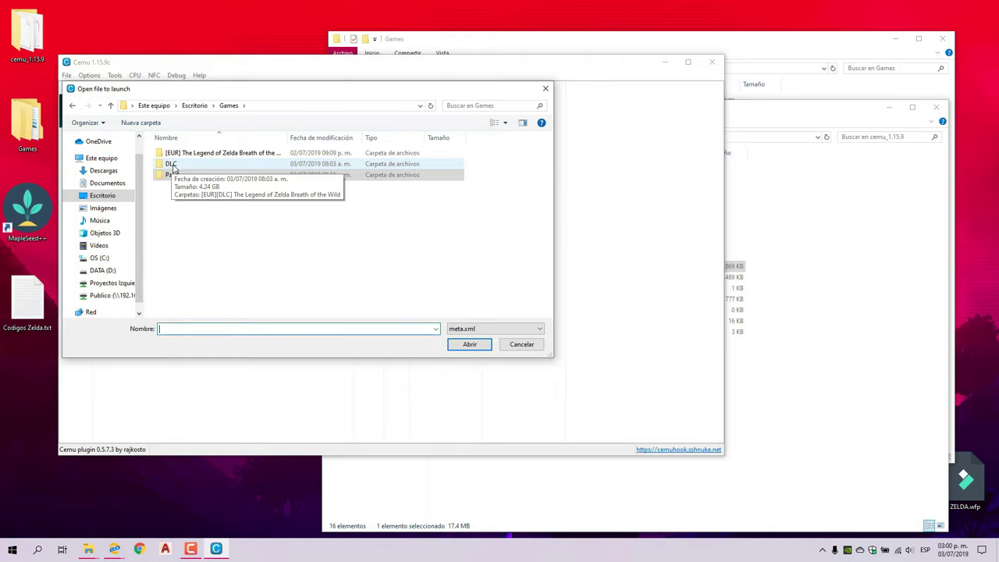
double_click(174, 166)
double_click(206, 155)
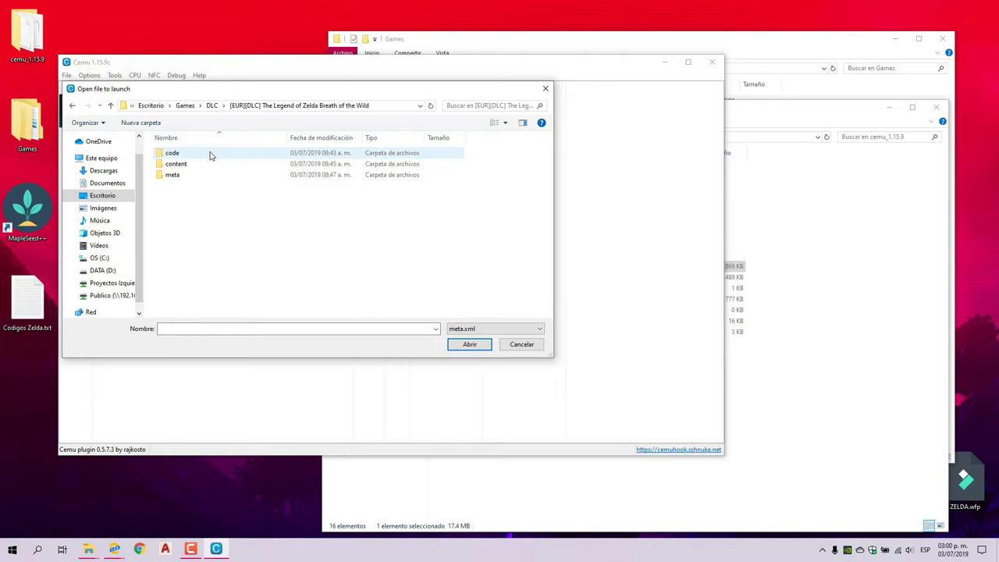
double_click(176, 177)
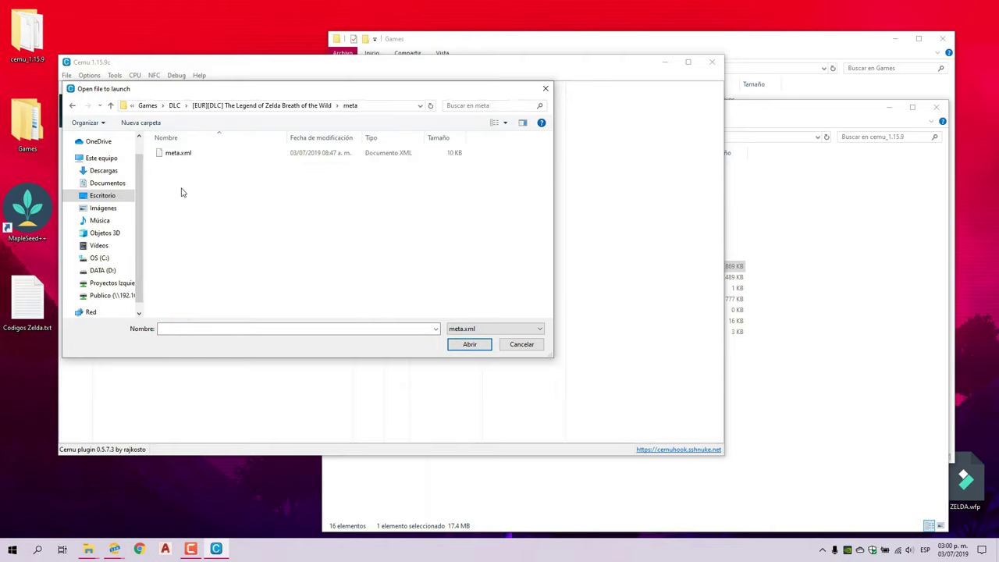
click(180, 154)
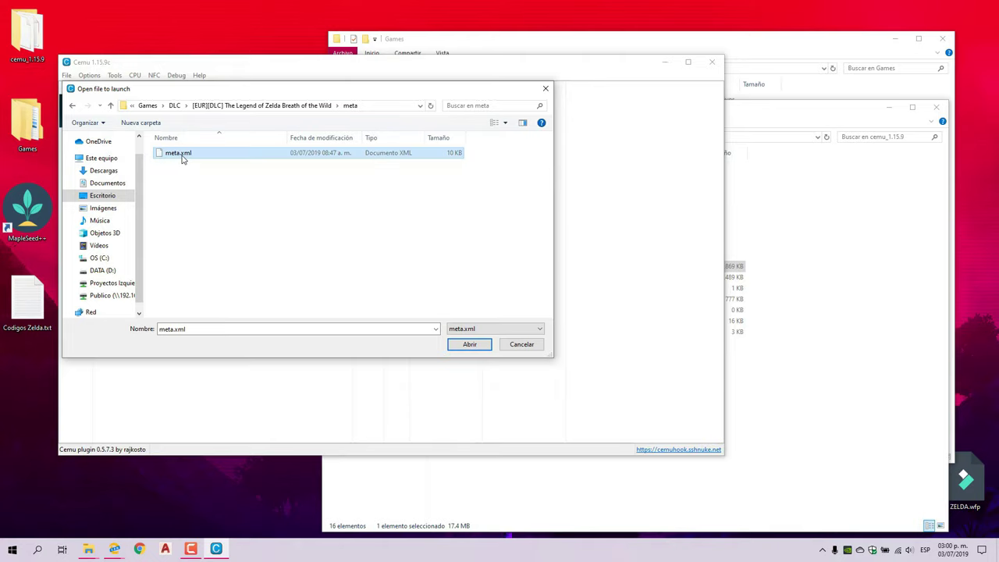
click(472, 345)
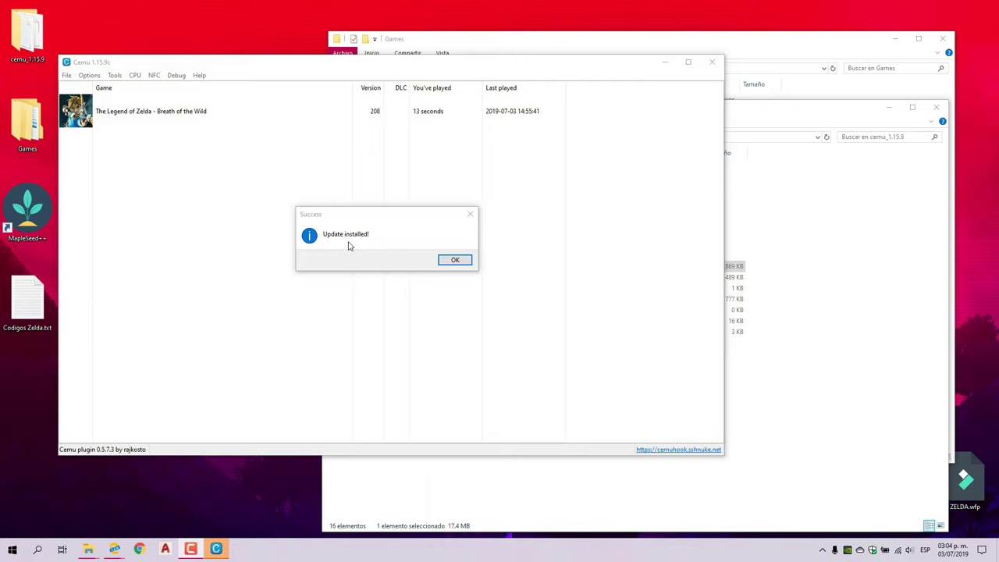
click(454, 262)
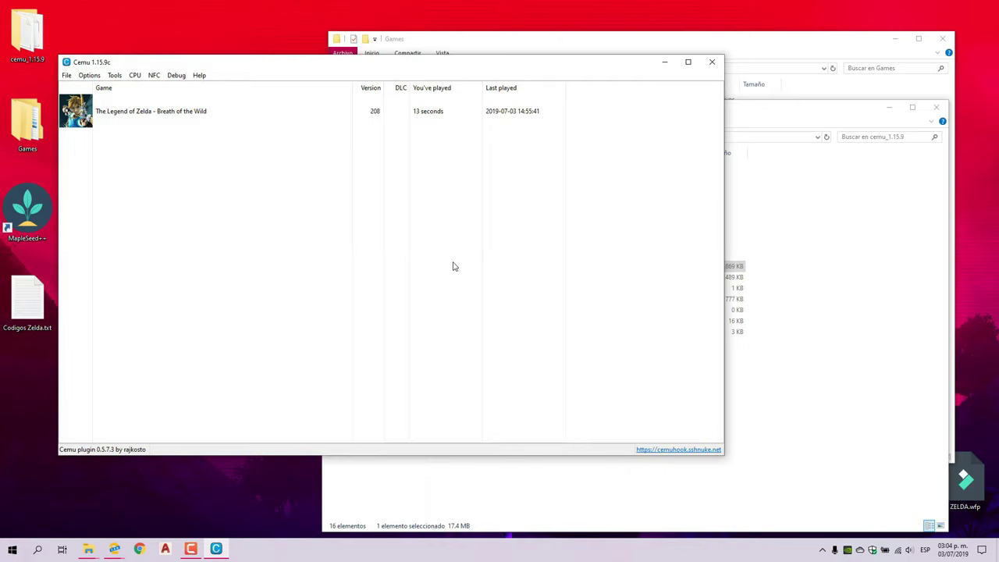
Refresh the game list from The Legend of Zelda - Breath of the Wild entry.
click(207, 121)
right_click(208, 121)
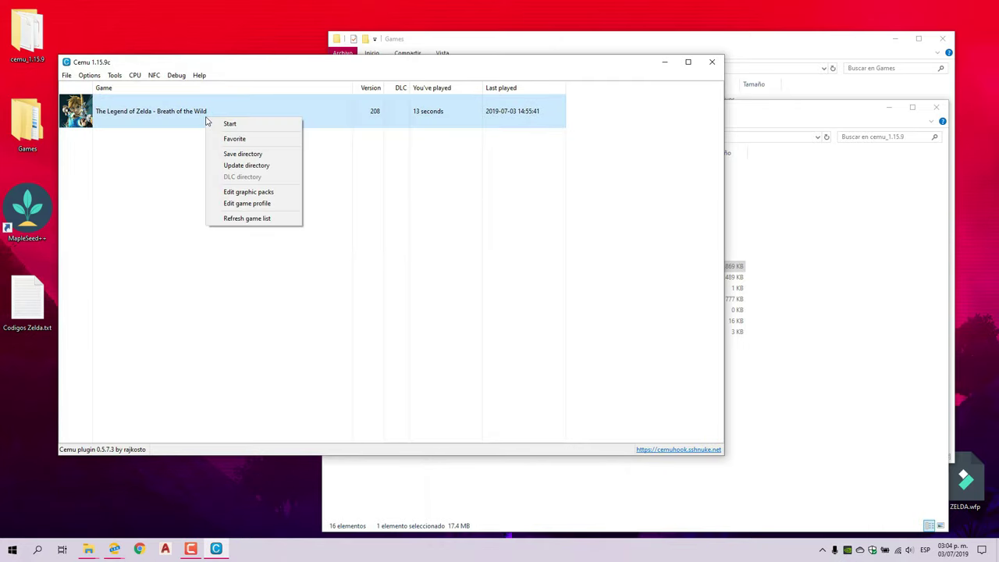
click(252, 222)
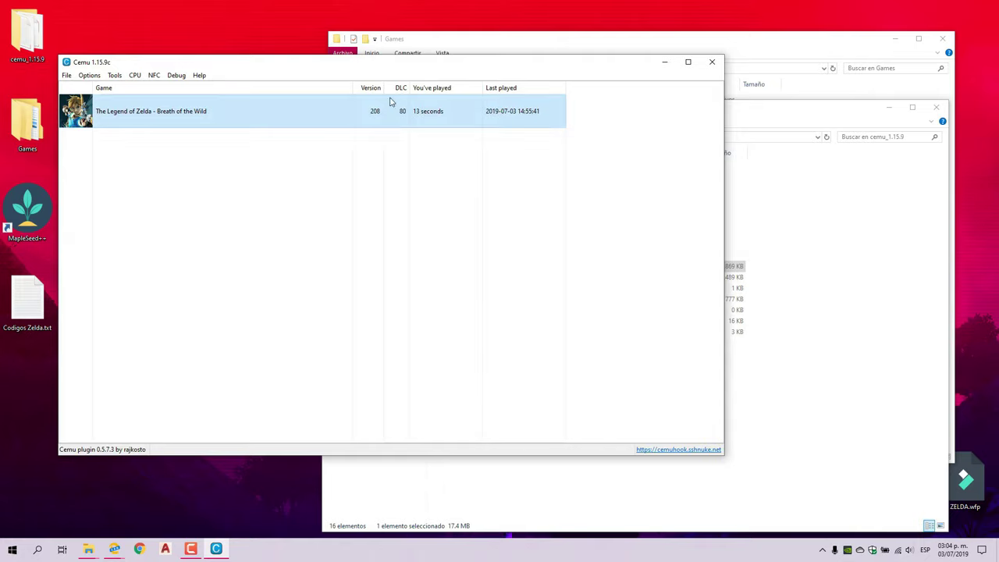
Launch The Legend of Zelda - Breath of the Wild and walk the character forward through the starting chamber.
click(293, 164)
drag(483, 77, 551, 98)
click(254, 151)
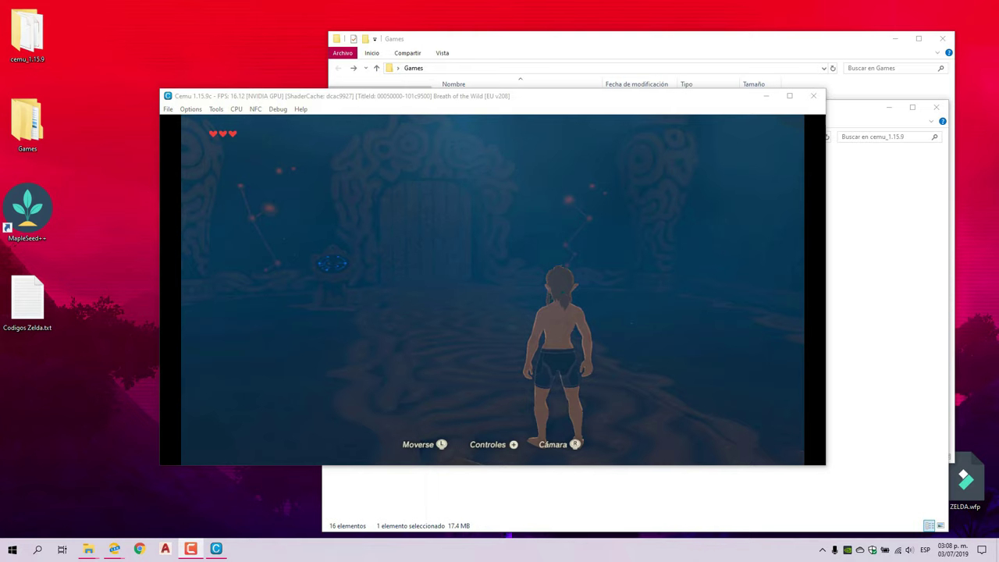
key(w)
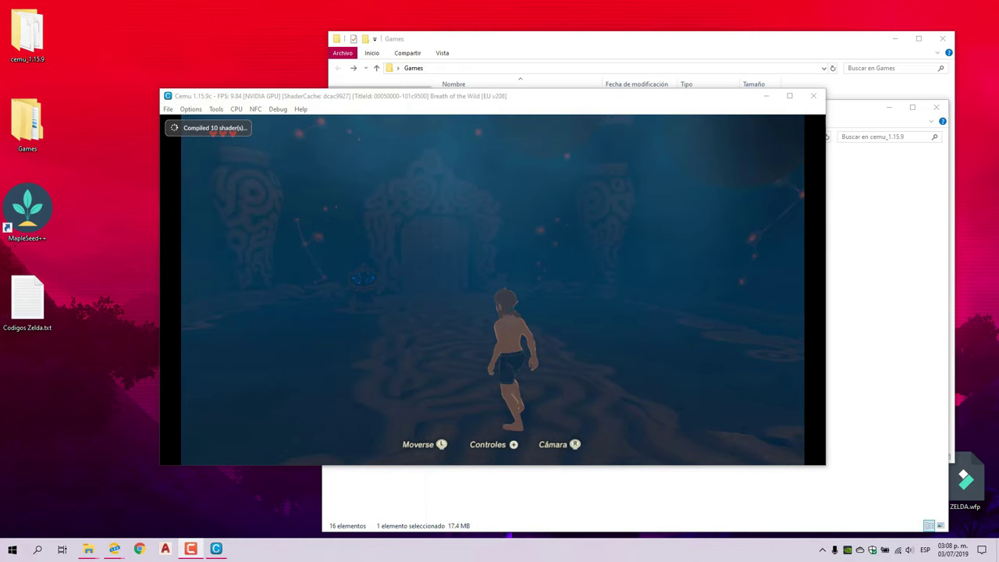
key(w)
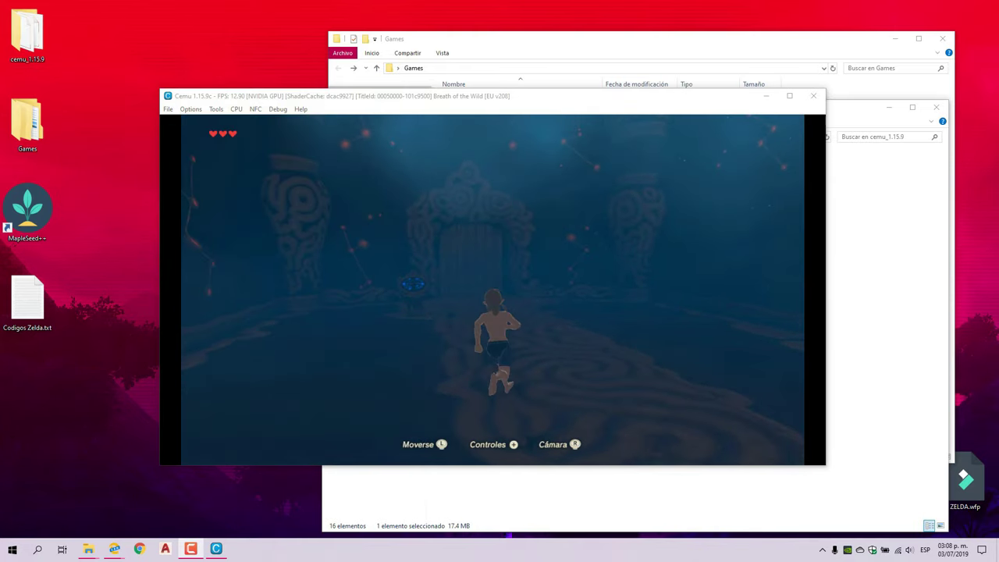
key(w)
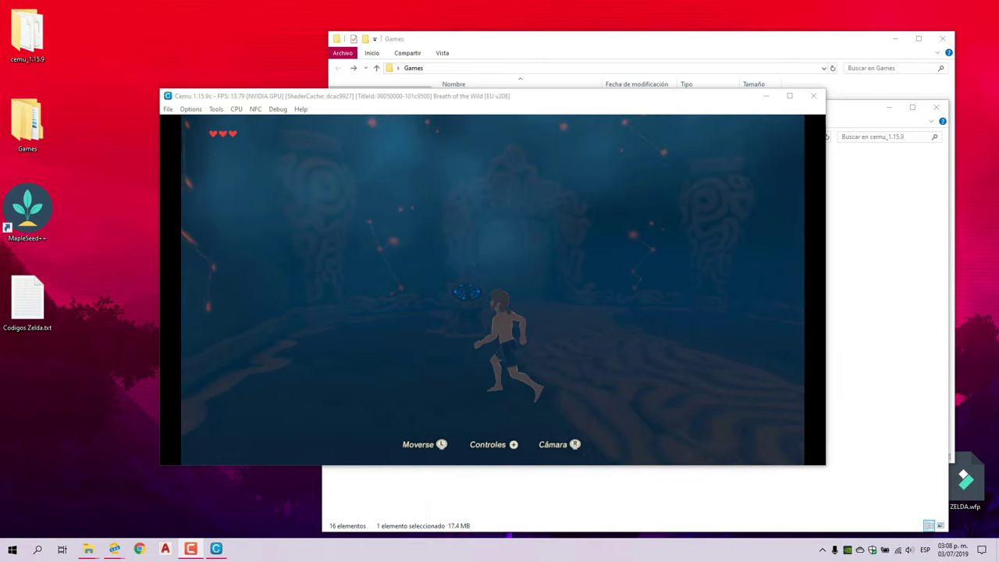
Return from the in-game menu to the title screen with "A la pantalla del título".
key(Return)
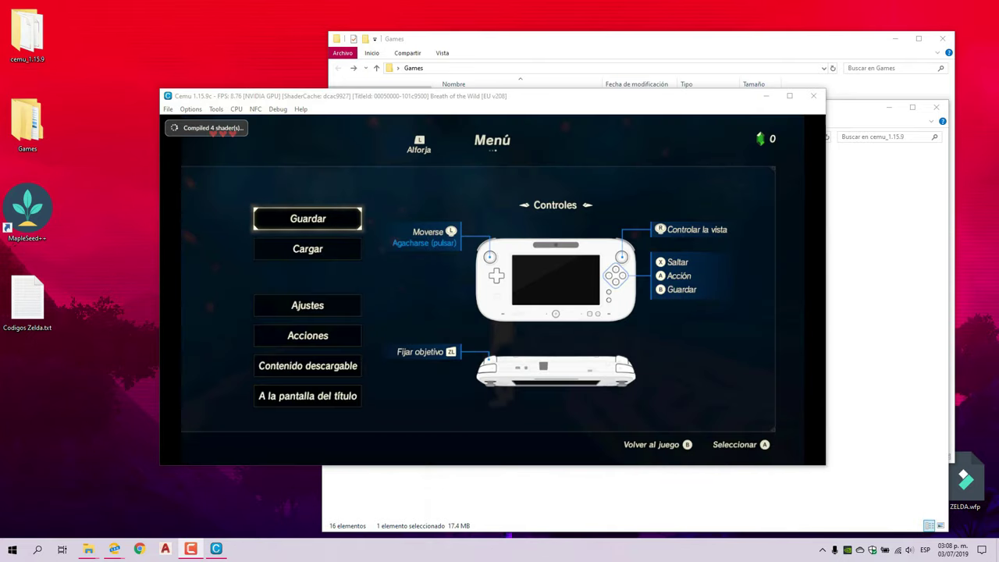
key(Down)
key(Down)
key(Down)
key(Down)
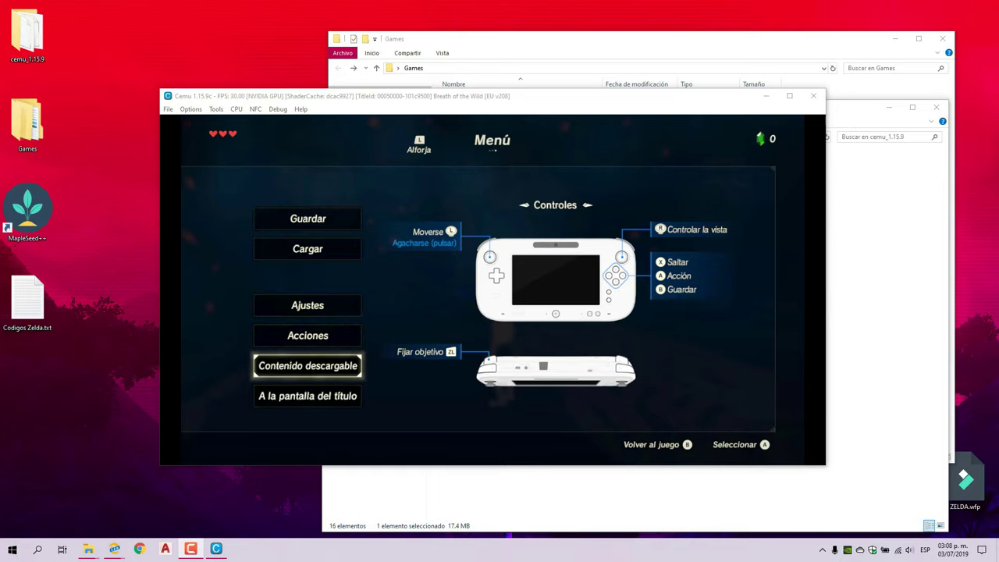
key(Down)
key(x)
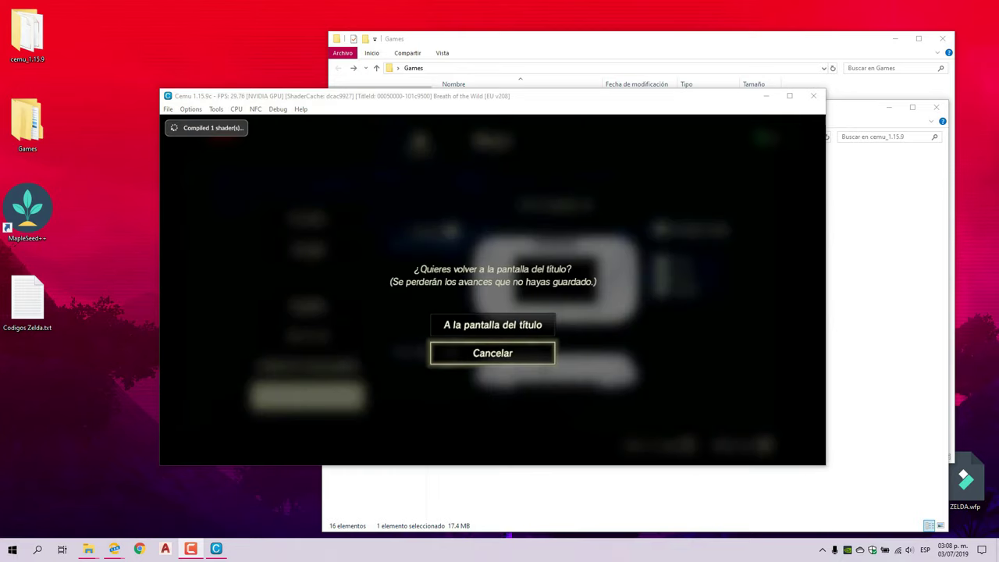
key(Up)
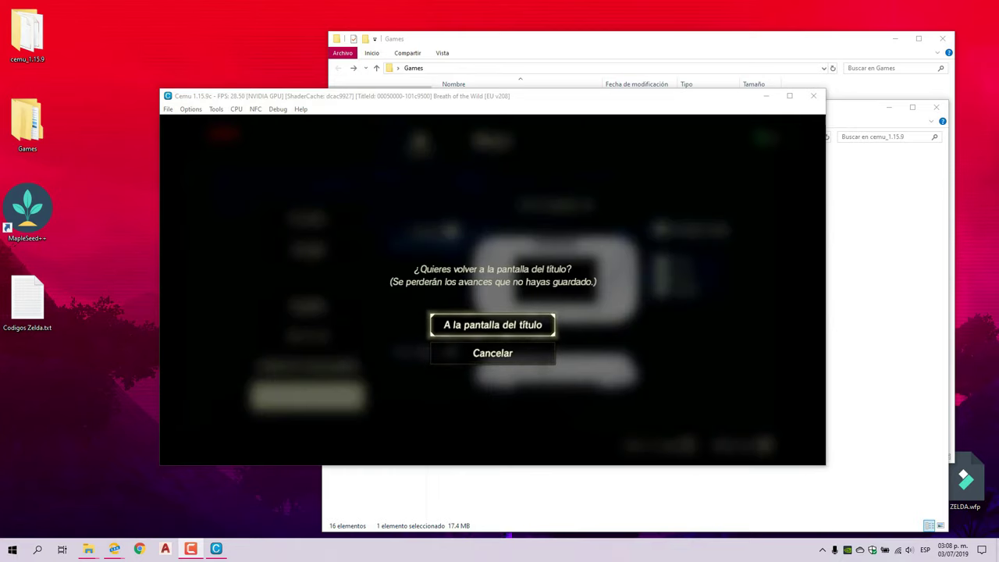
key(x)
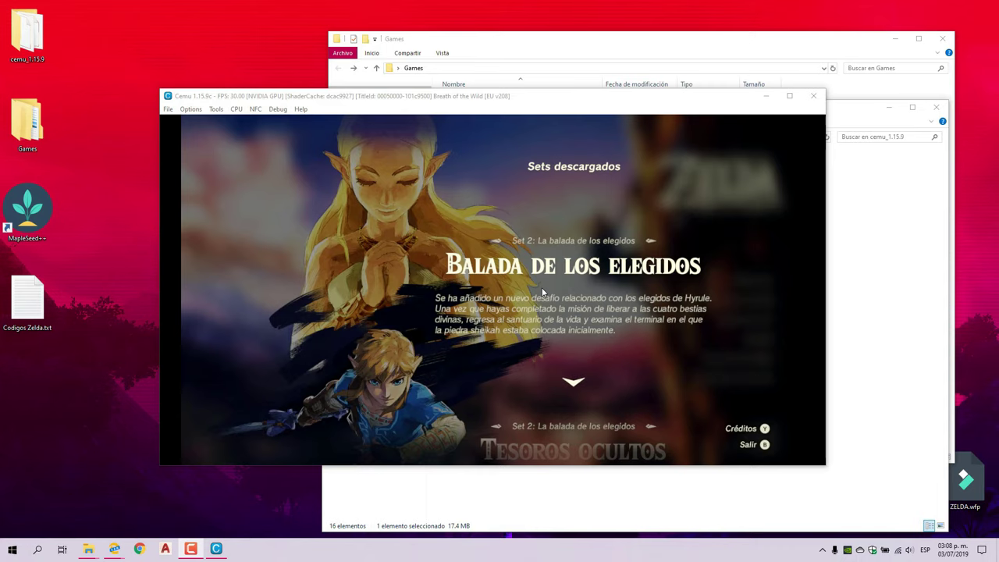
Look through the downloaded DLC sets from Tesoros ocultos to Objetos del pase de expansión, and return to the title screen.
key(Down)
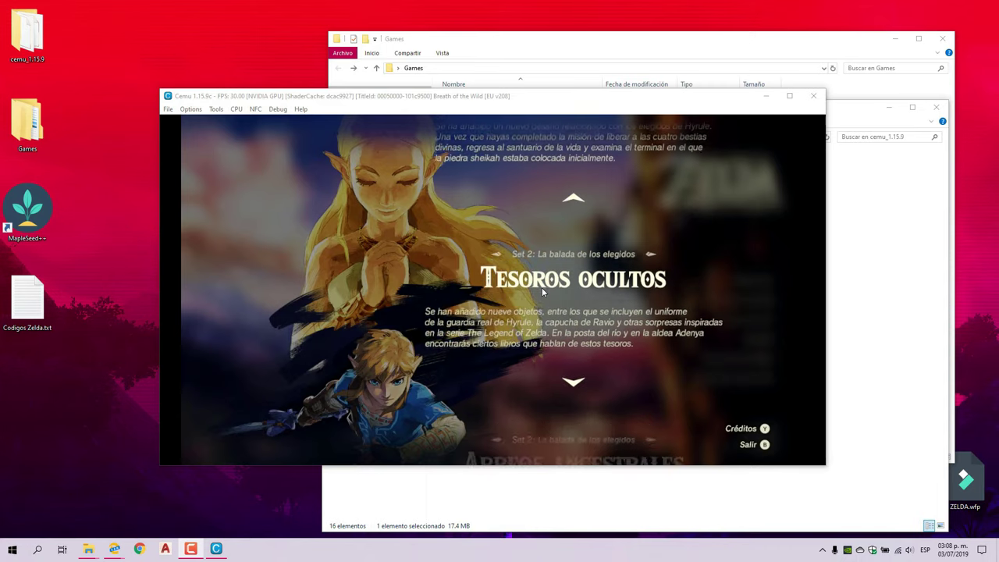
key(Down)
key(Down)
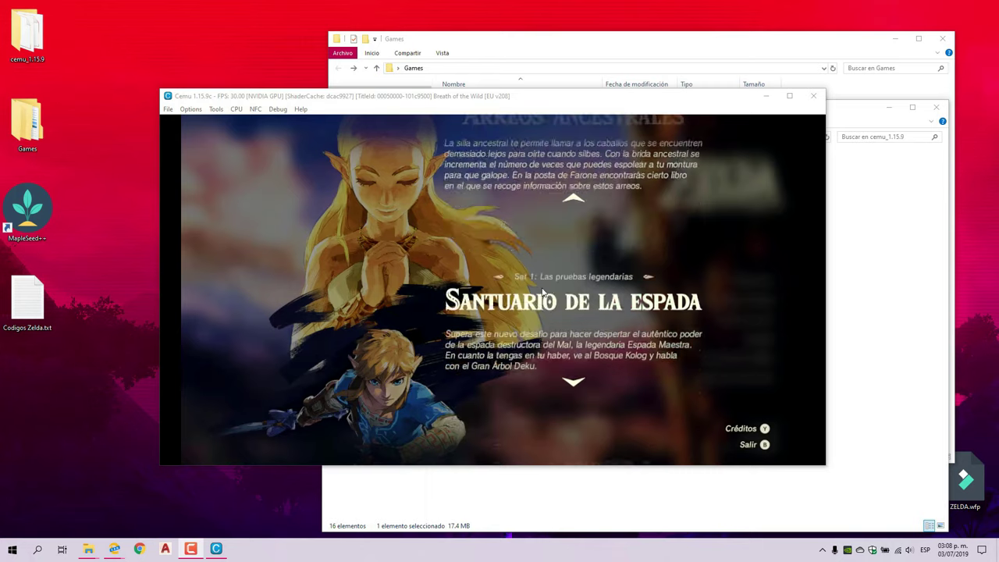
key(Down)
key(Down)
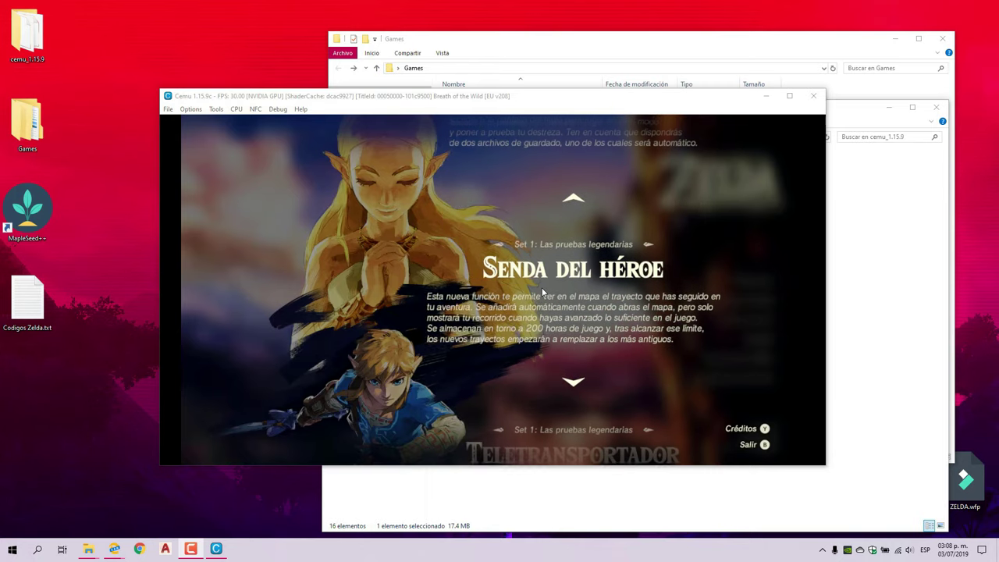
key(Down)
key(Down)
key(Down)
key(Down)
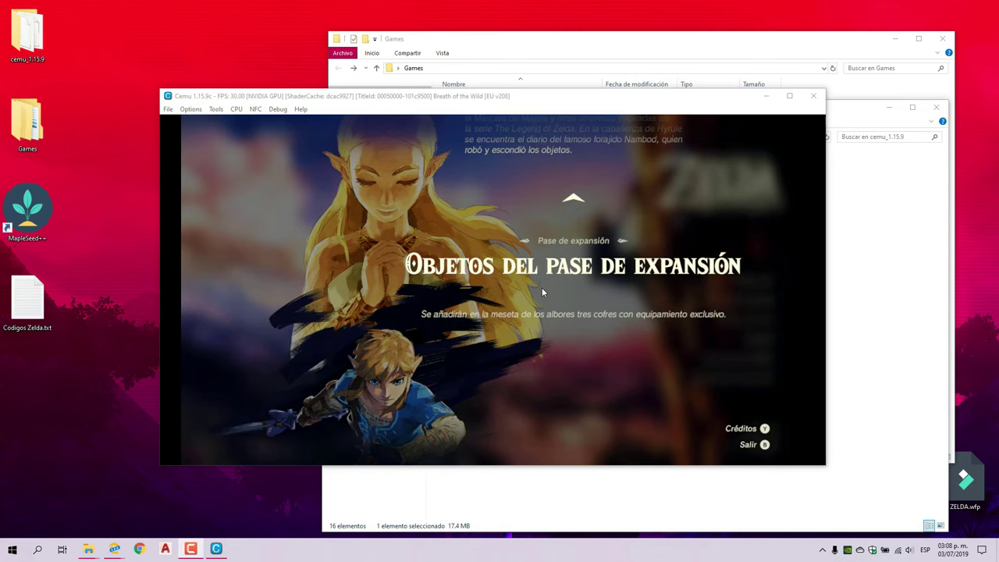
key(Escape)
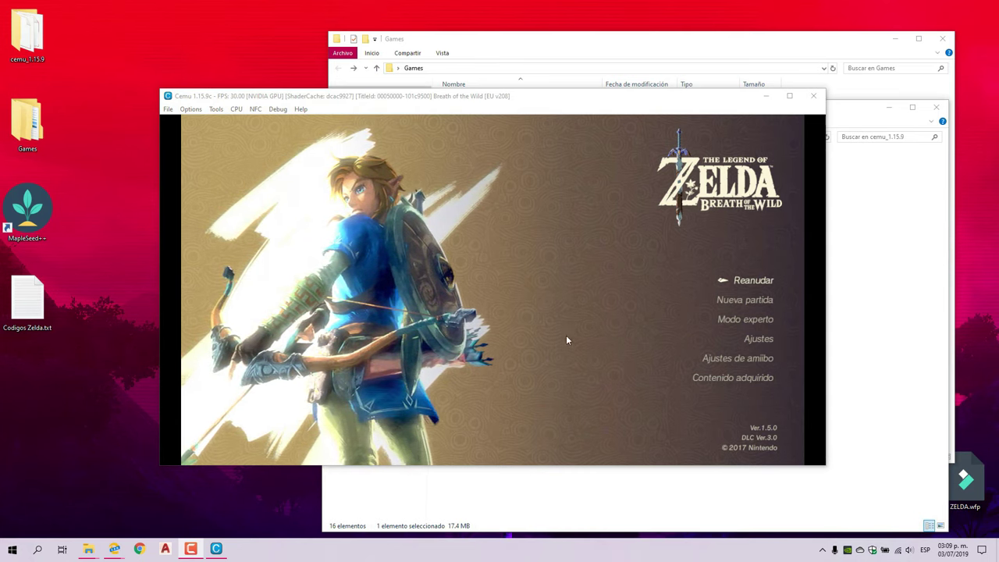
Exit Cemu and close the cemu_1.15.9 folder window.
click(168, 109)
click(188, 148)
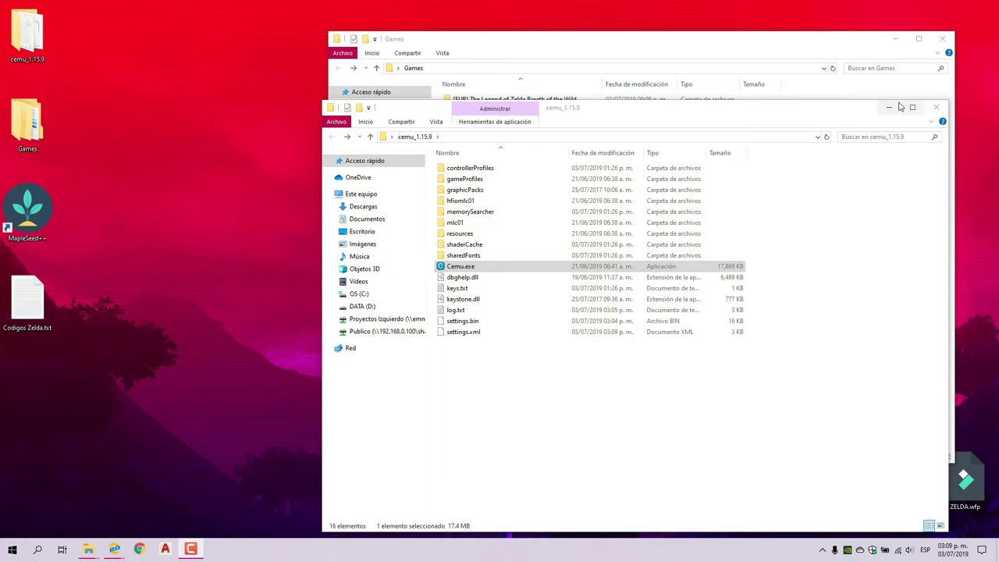
click(936, 107)
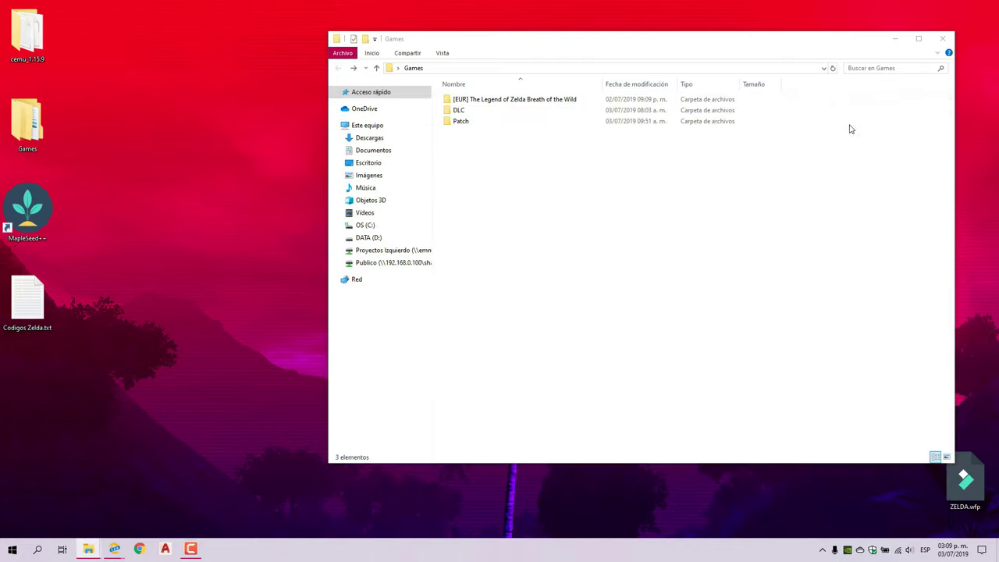
Open MapleSeed++ with the Games folder window minimized, and filter the titles list to the EUR region.
click(33, 215)
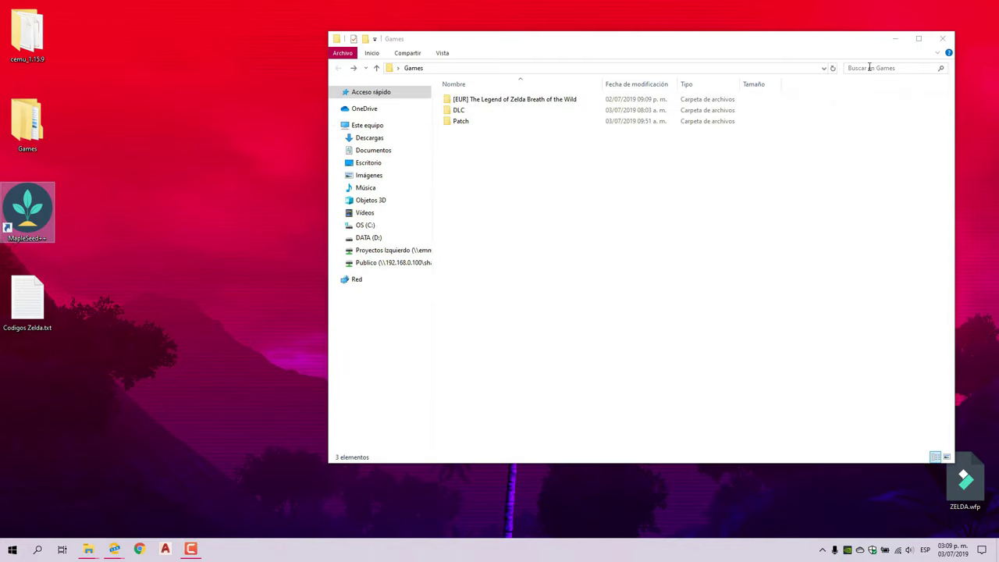
click(895, 38)
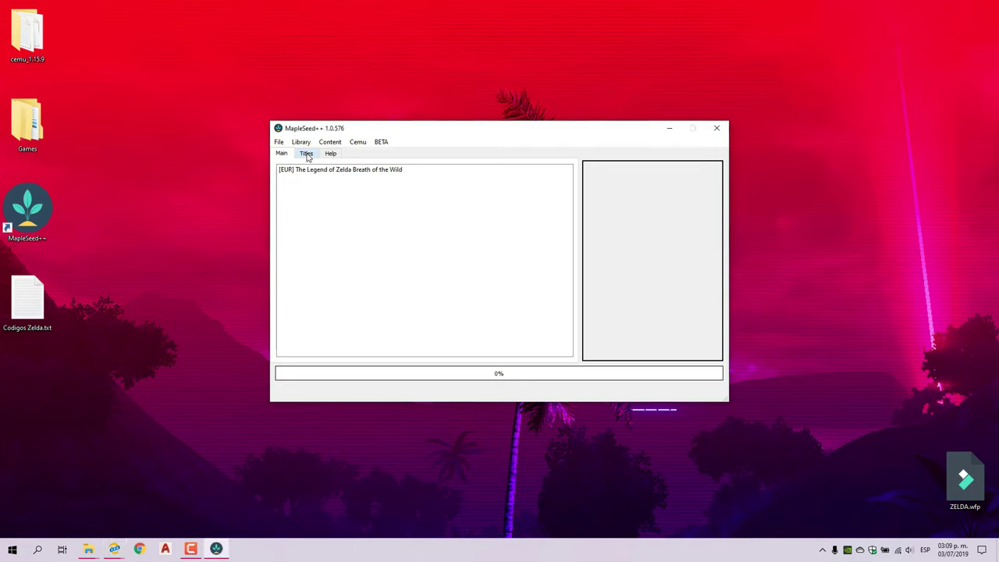
click(307, 154)
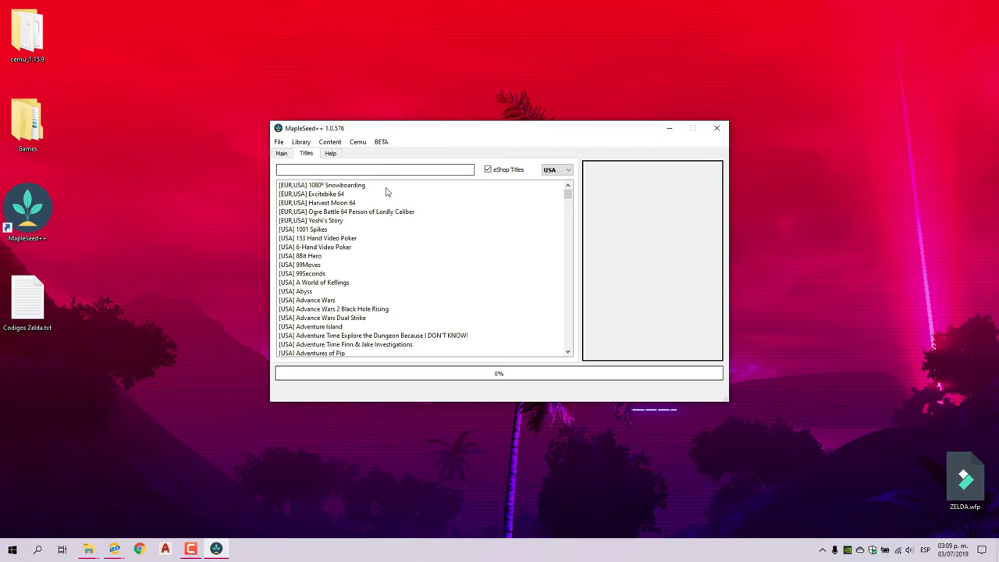
click(563, 171)
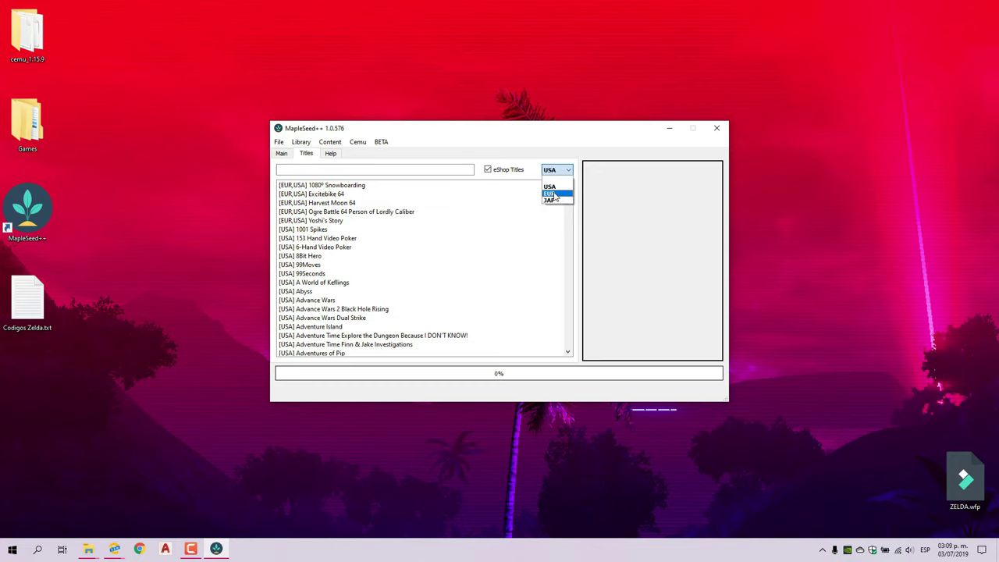
click(558, 193)
Find Mario Kart 8 among the EUR titles and look over its game, DLC and patch download options.
drag(567, 198, 567, 264)
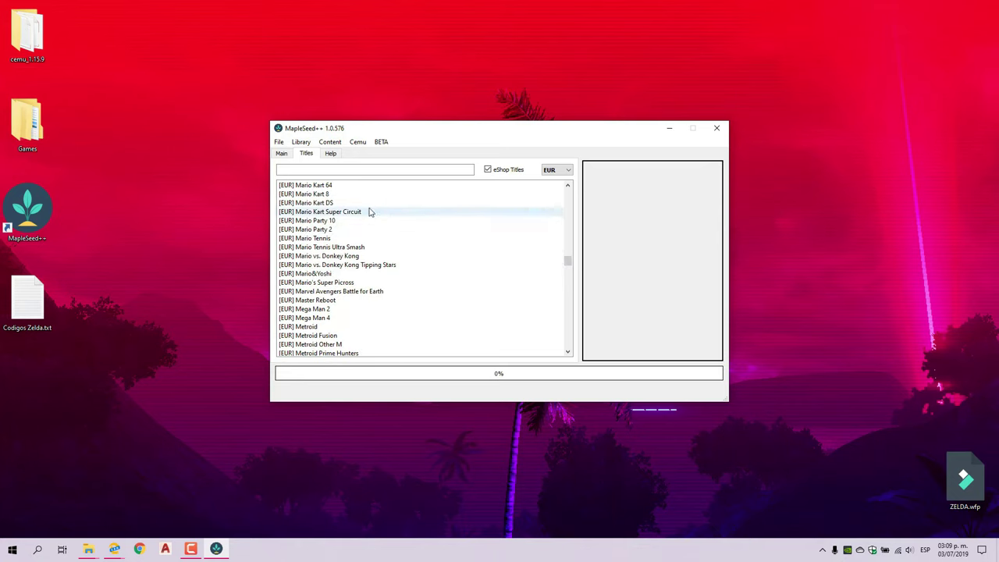
click(315, 195)
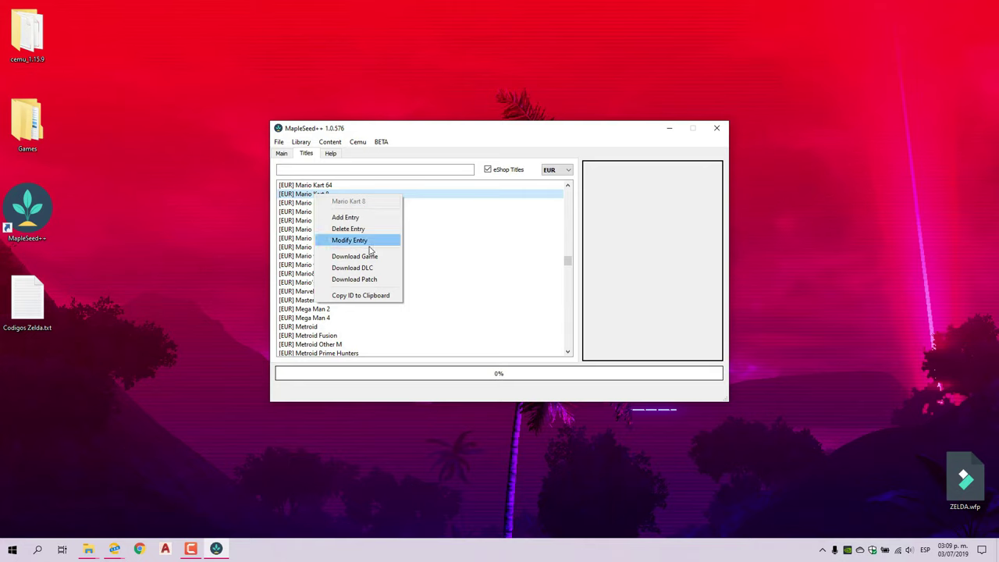
click(363, 285)
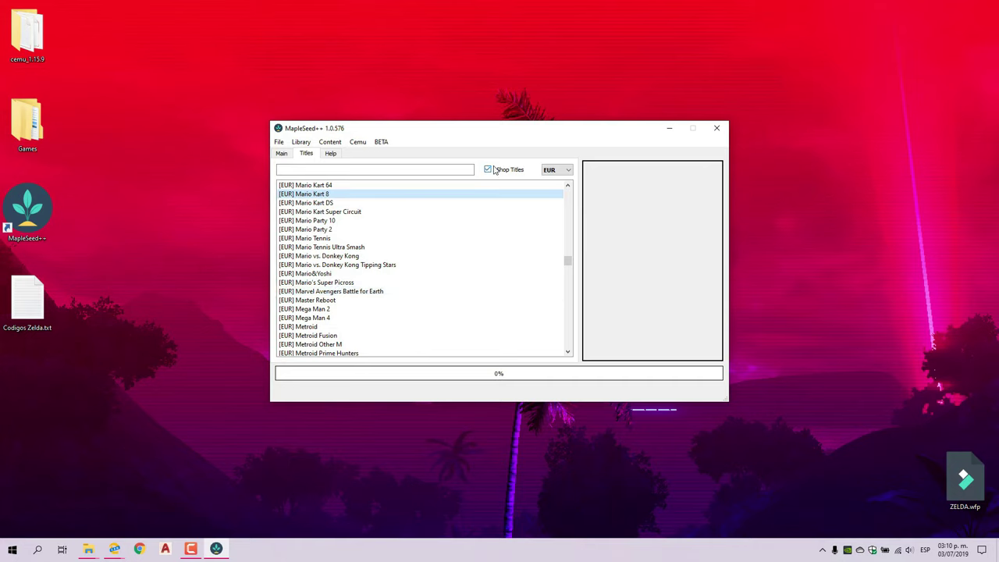
double_click(34, 313)
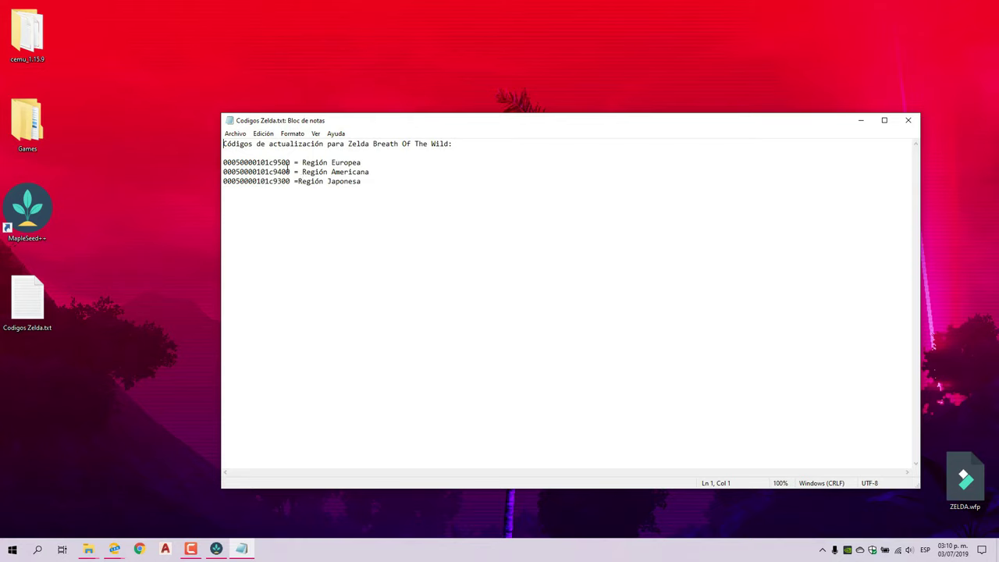
drag(290, 161, 226, 160)
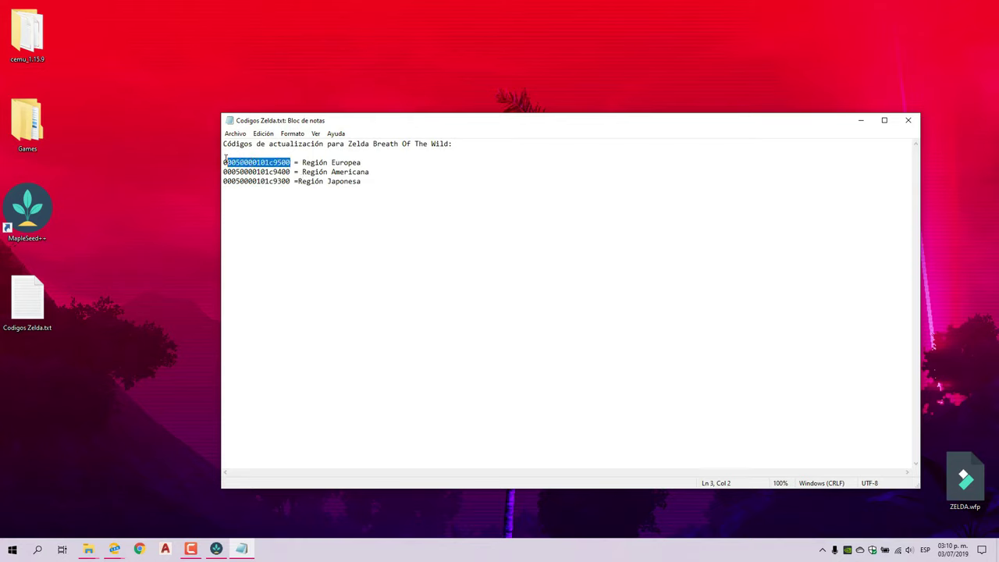
right_click(251, 163)
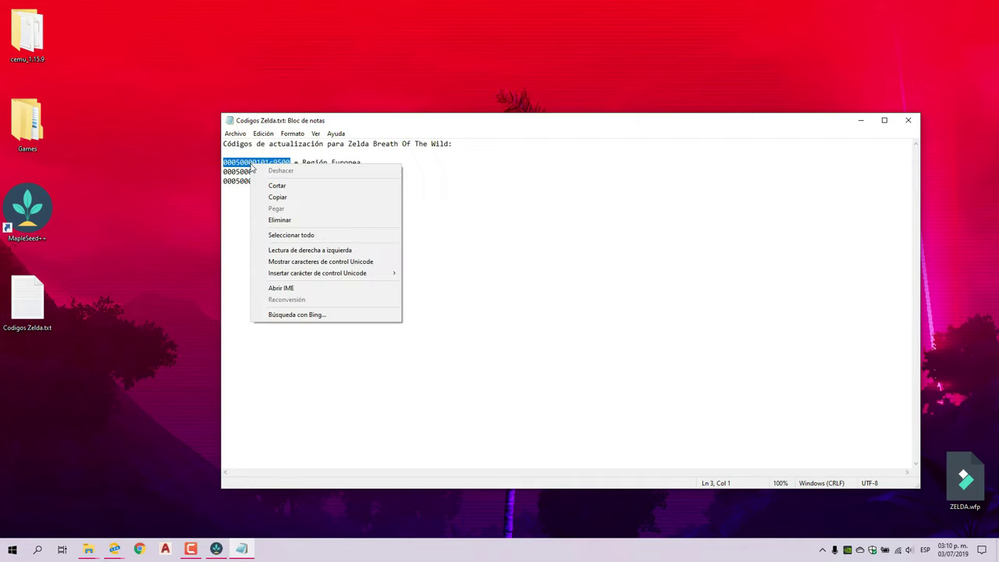
click(285, 198)
click(860, 120)
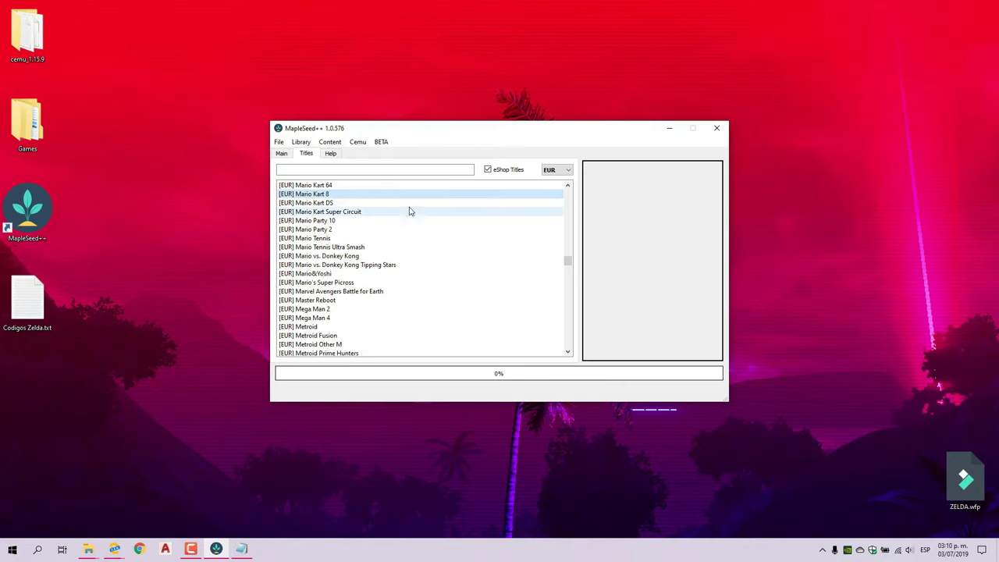
click(330, 142)
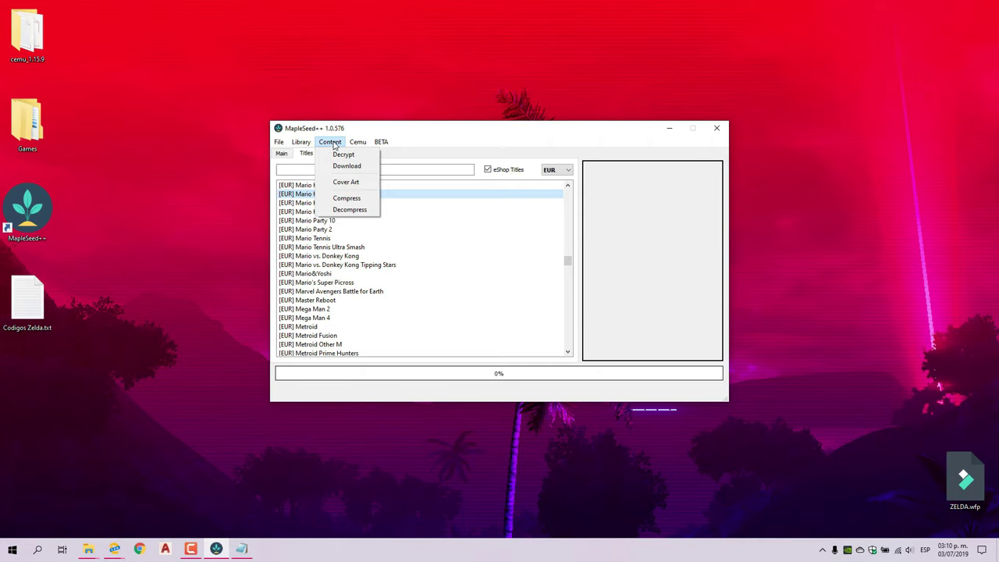
click(351, 166)
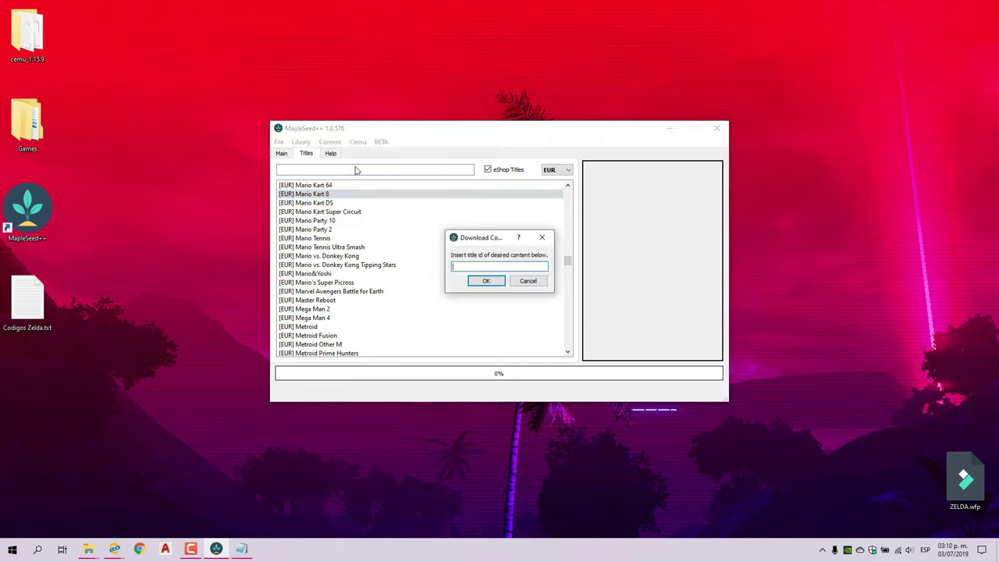
right_click(495, 266)
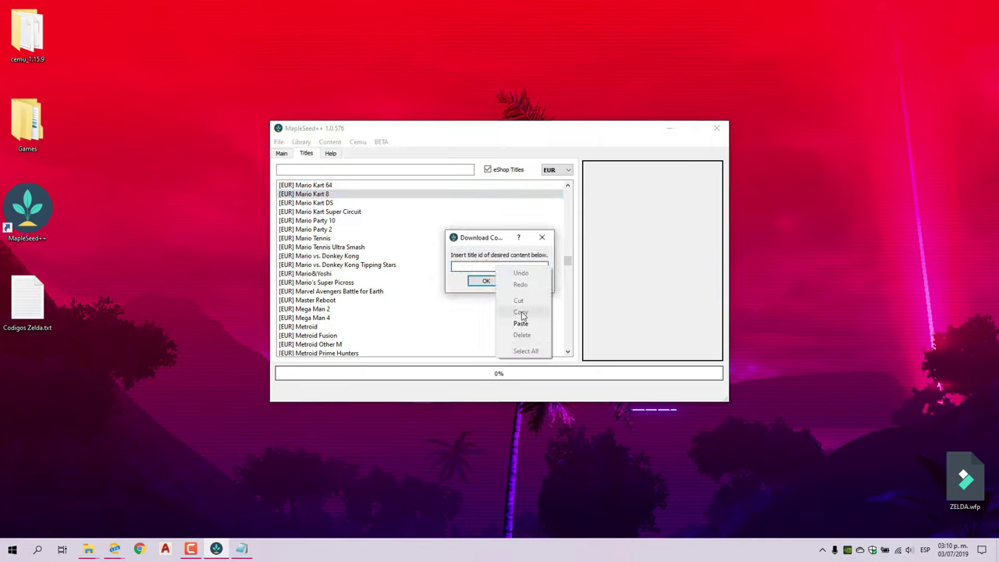
click(519, 318)
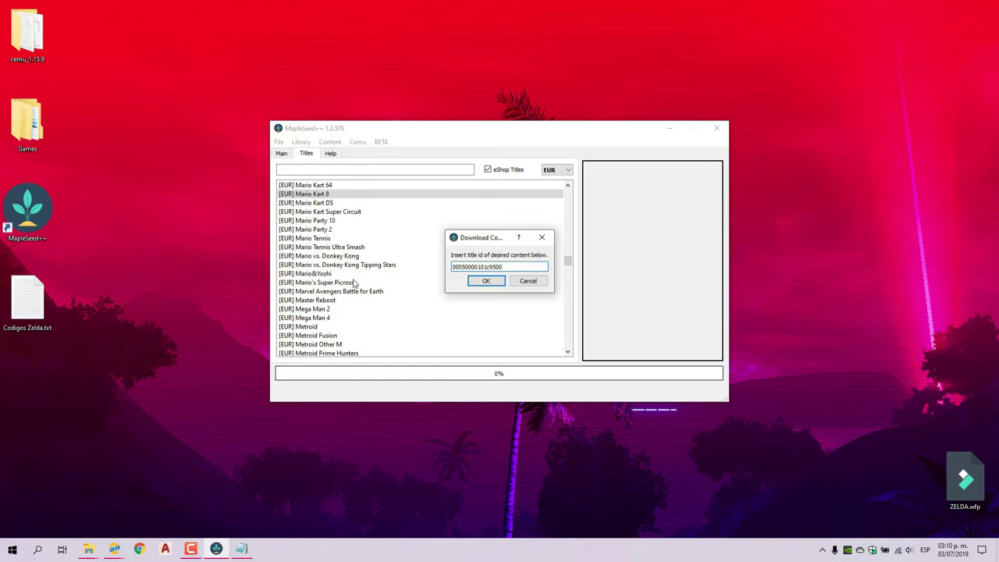
click(527, 282)
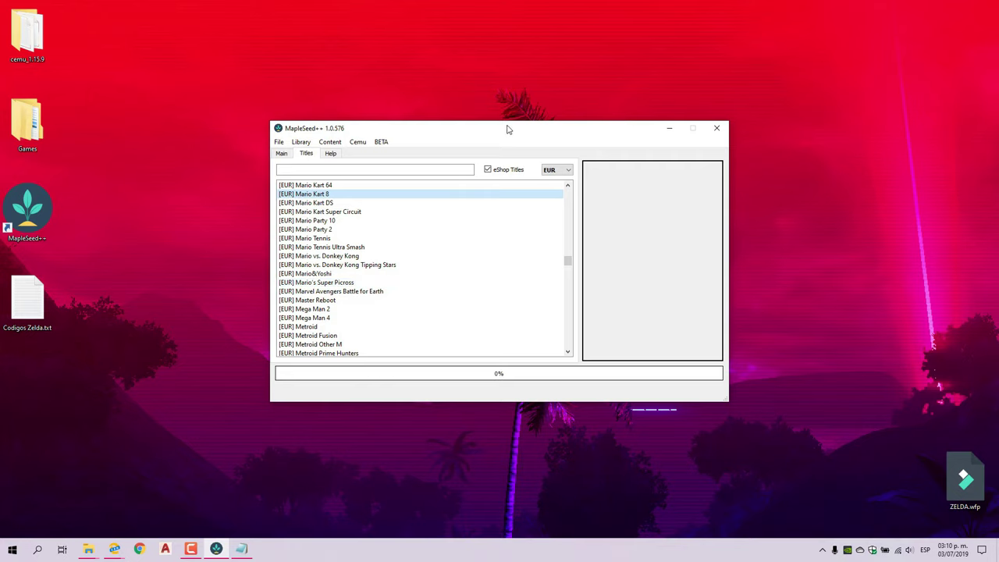